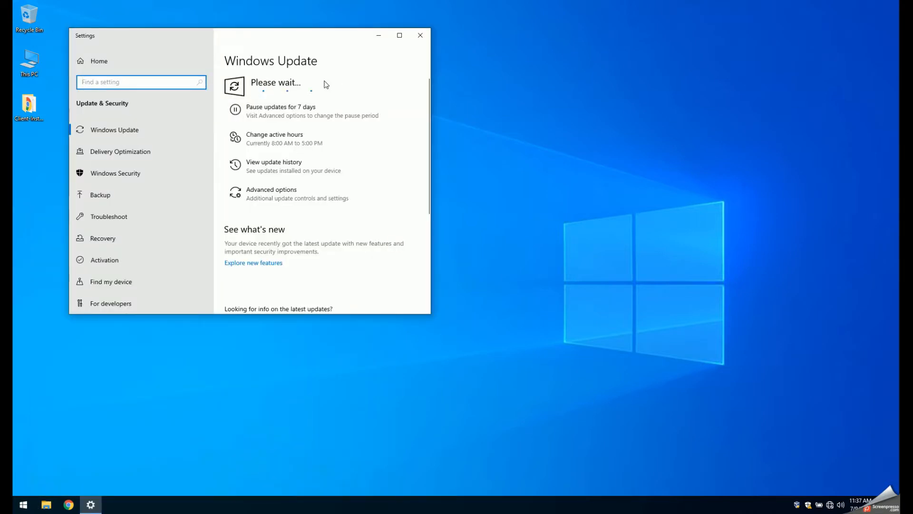
- Close the Windows Update settings and set User Account Control notifications to Never notify, approving the change
{"action": "left_click_drag", "start_coordinate": [252, 34], "coordinate": [391, 102]}
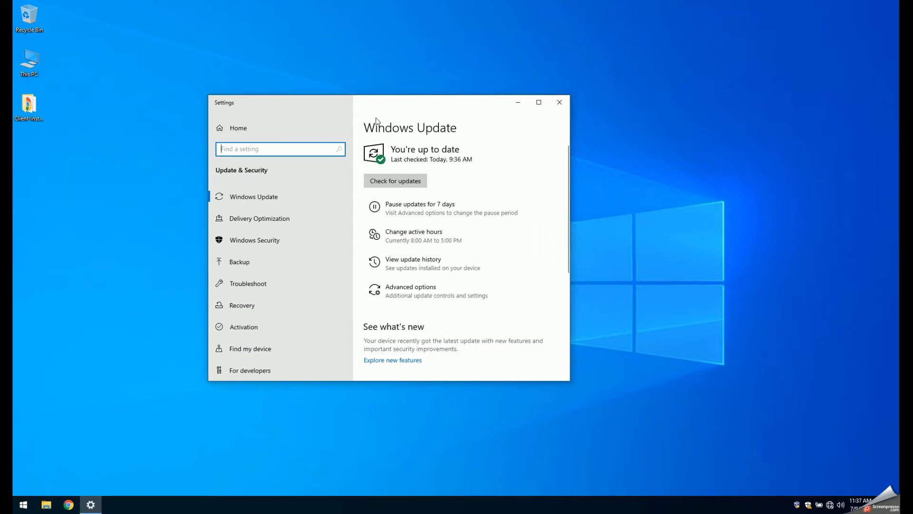
{"action": "left_click", "coordinate": [563, 106]}
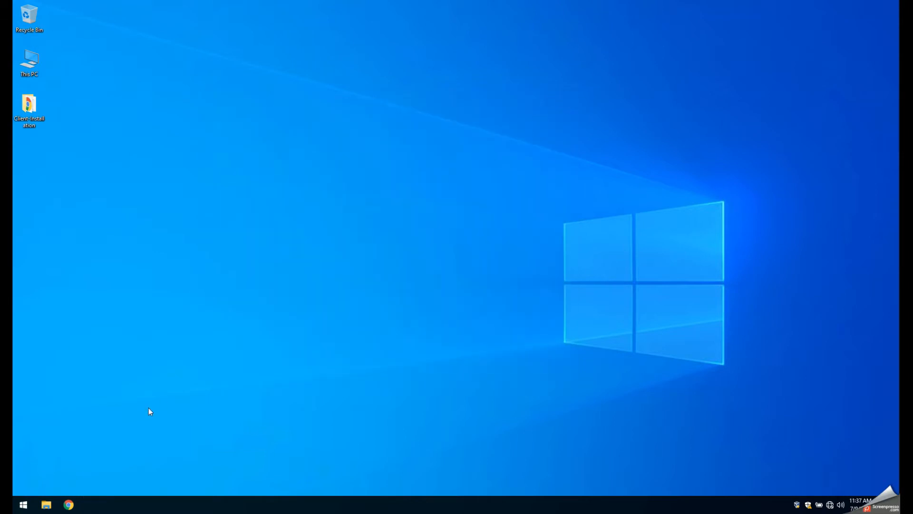
{"action": "left_click", "coordinate": [23, 503]}
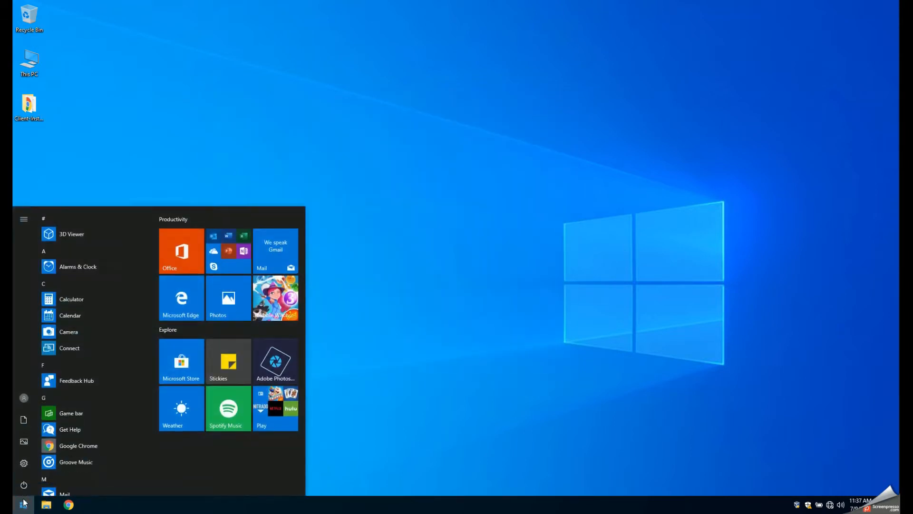
{"action": "type", "text": "uac"}
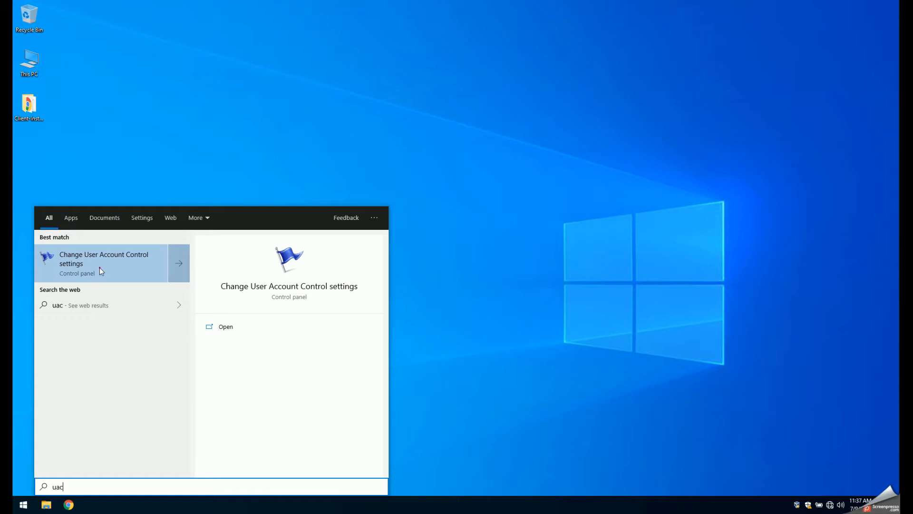
{"action": "left_click", "coordinate": [101, 269]}
{"action": "left_click_drag", "start_coordinate": [350, 230], "coordinate": [353, 293]}
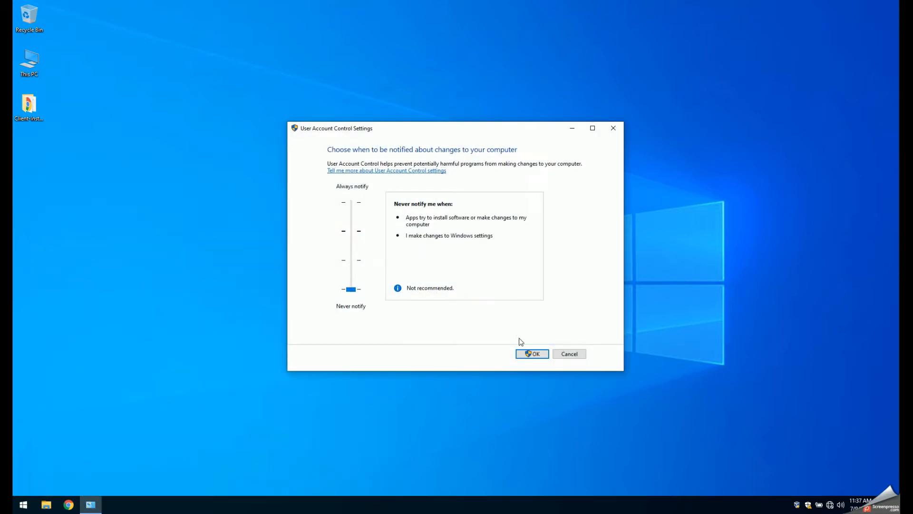
{"action": "left_click", "coordinate": [527, 353]}
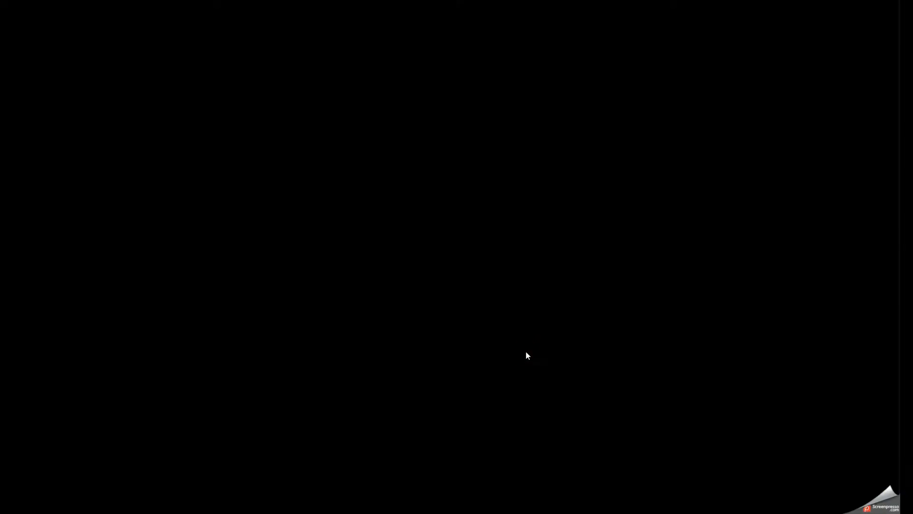
{"action": "left_click", "coordinate": [425, 314]}
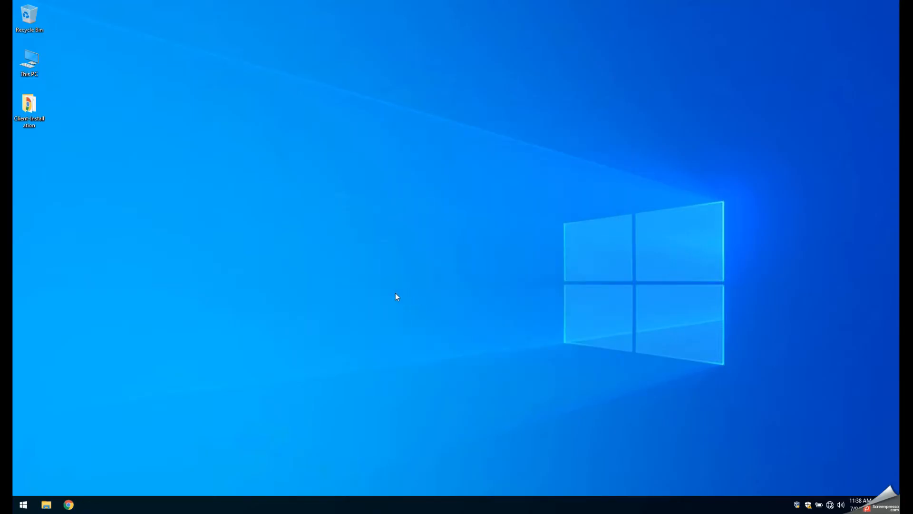
- Copy the entire contents of the "powershell script" text file in the desktop's Client-Installation folder and close the file
{"action": "double_click", "coordinate": [29, 110]}
{"action": "left_click_drag", "start_coordinate": [310, 118], "coordinate": [498, 132]}
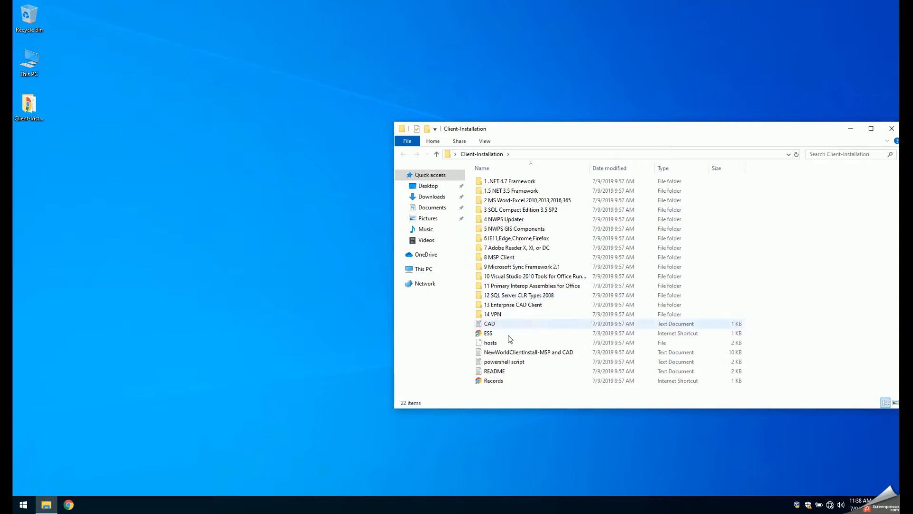
{"action": "double_click", "coordinate": [515, 362]}
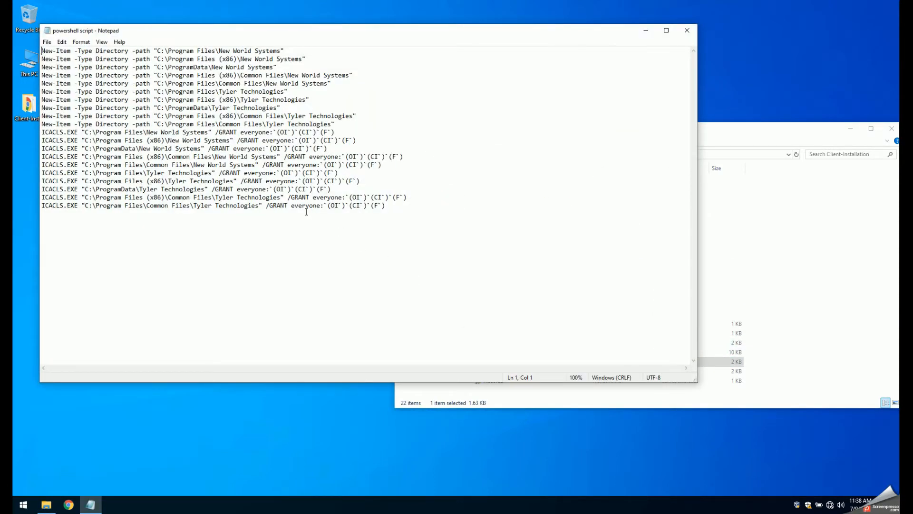
{"action": "key", "text": "ctrl+a"}
{"action": "right_click", "coordinate": [239, 128]}
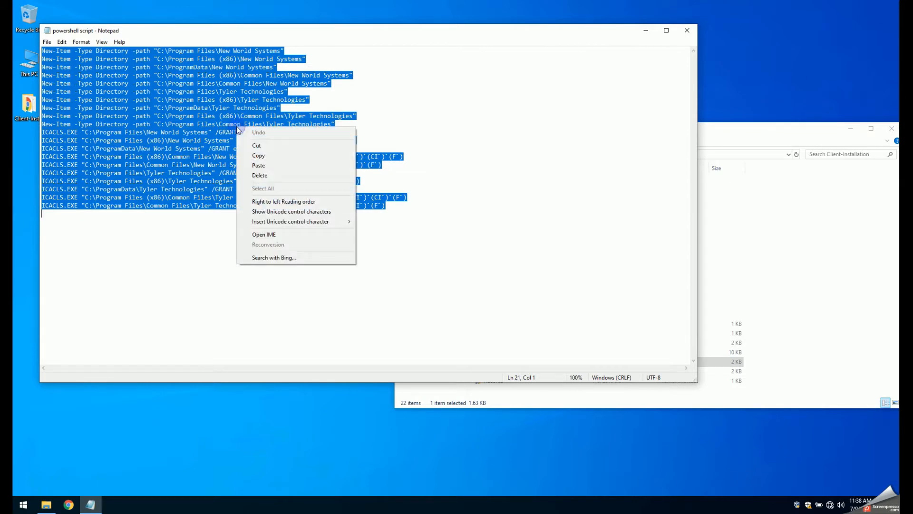
{"action": "left_click", "coordinate": [262, 156]}
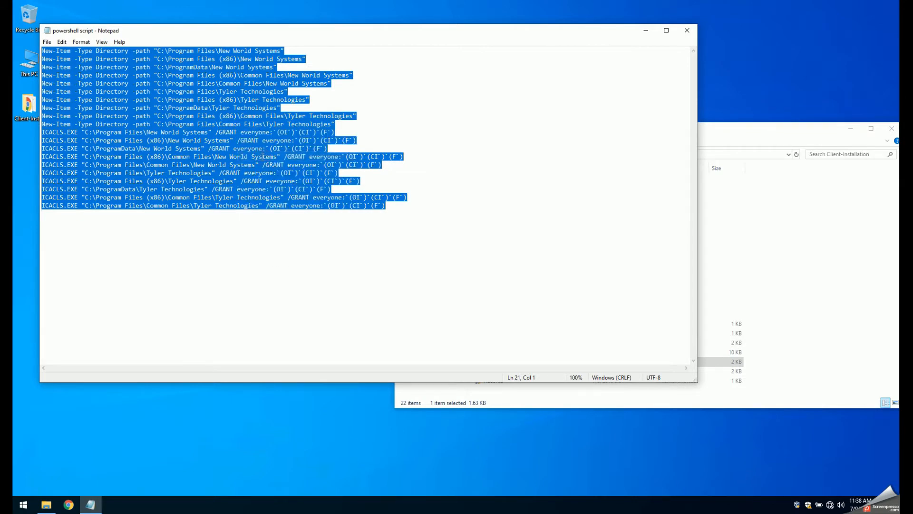
{"action": "left_click", "coordinate": [687, 30]}
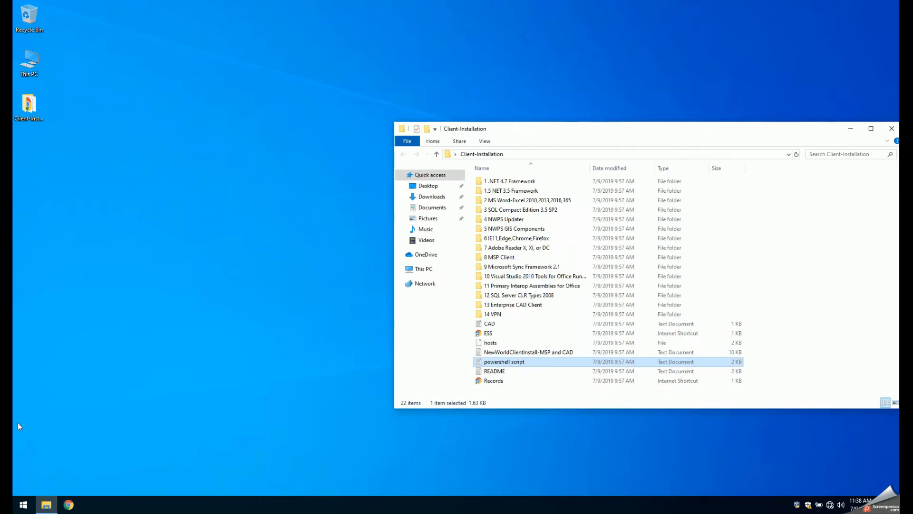
- Run the copied script commands in Windows PowerShell as administrator and close the console
{"action": "left_click", "coordinate": [23, 504]}
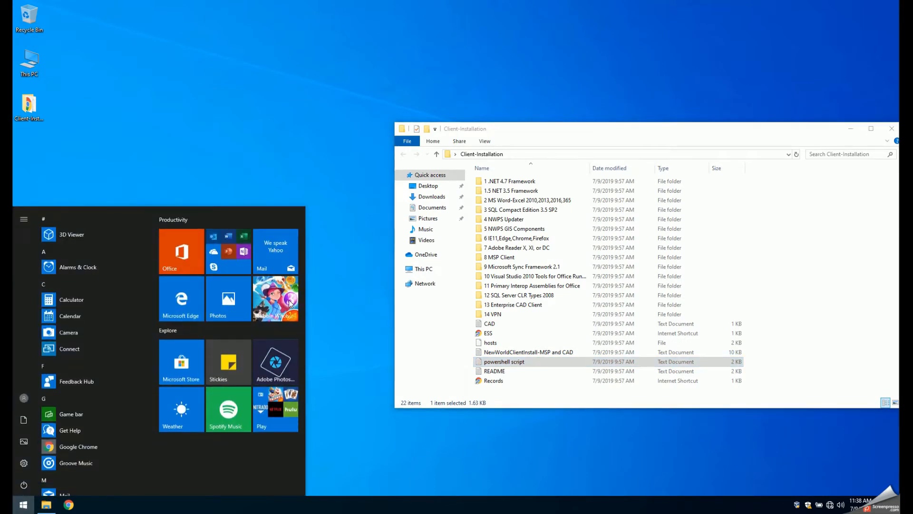
{"action": "type", "text": "power"}
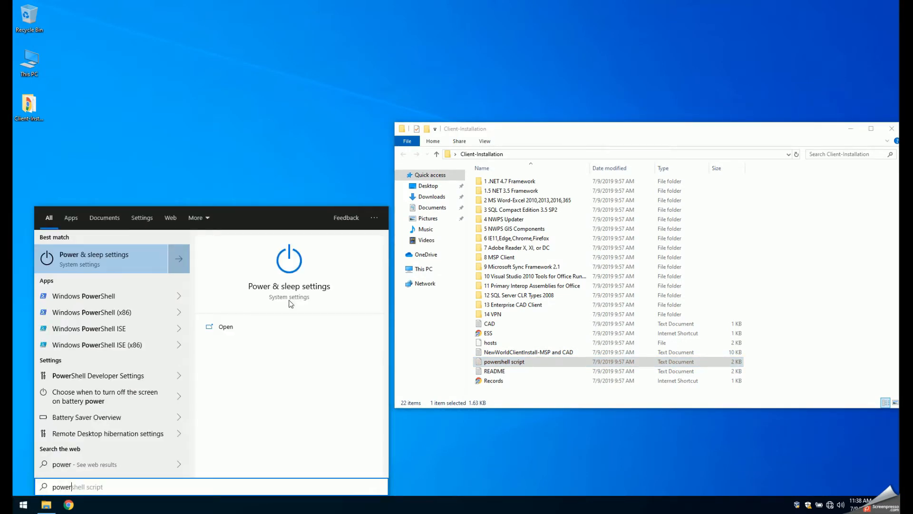
{"action": "type", "text": "shell"}
{"action": "left_click", "coordinate": [106, 256]}
{"action": "right_click", "coordinate": [106, 255]}
{"action": "left_click", "coordinate": [135, 261]}
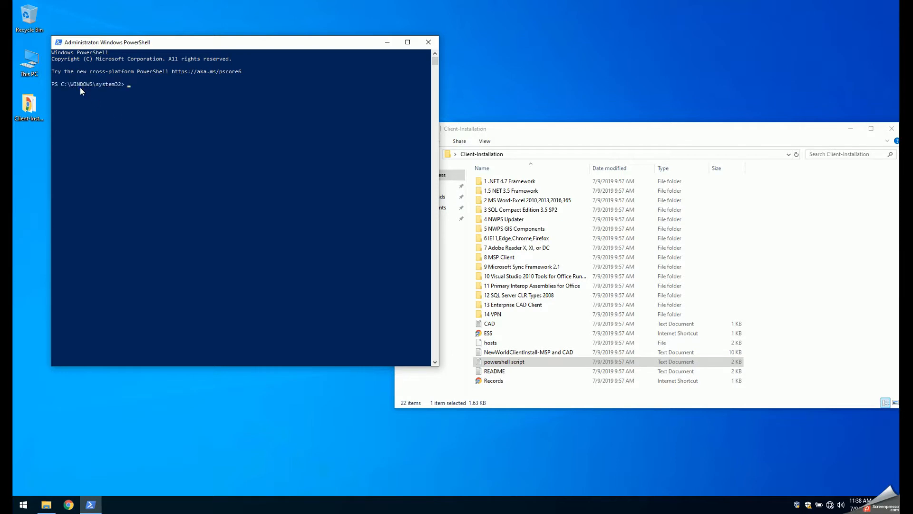
{"action": "right_click", "coordinate": [131, 87]}
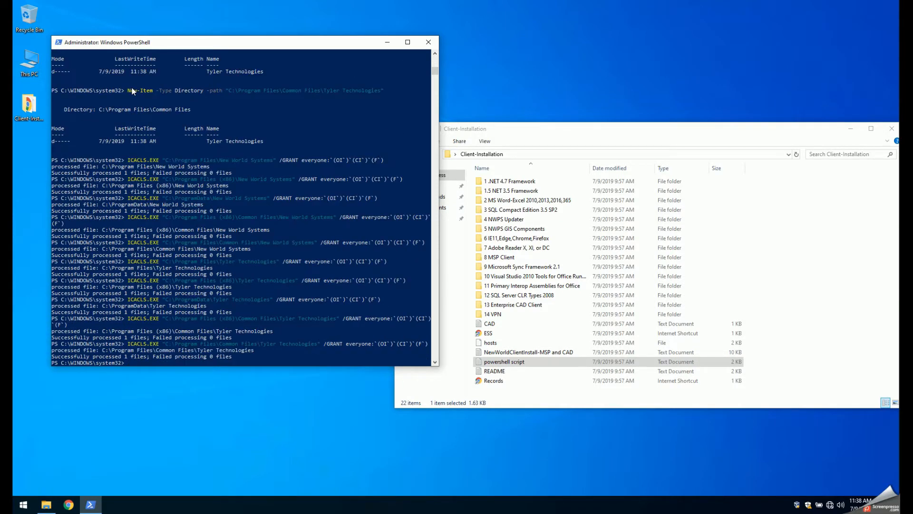
{"action": "left_click", "coordinate": [423, 47]}
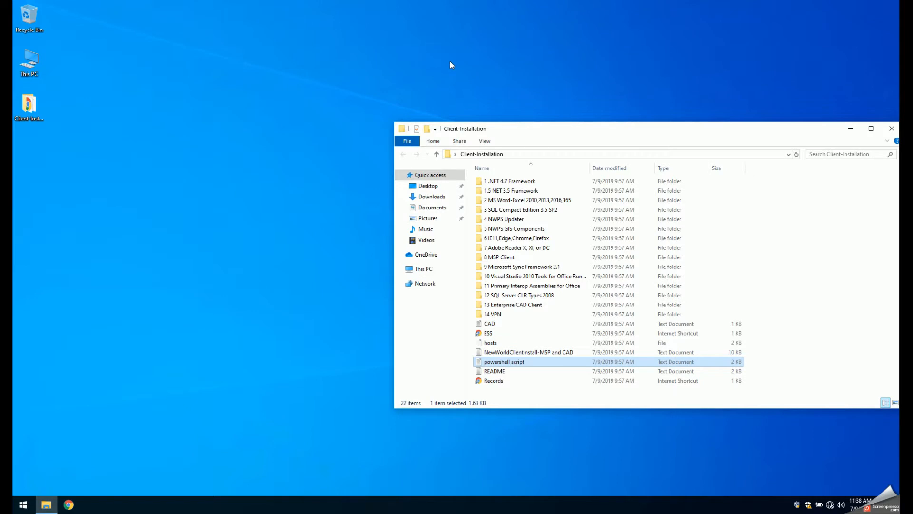
- Copy the hosts file from the Client-Installation folder
{"action": "left_click", "coordinate": [491, 342]}
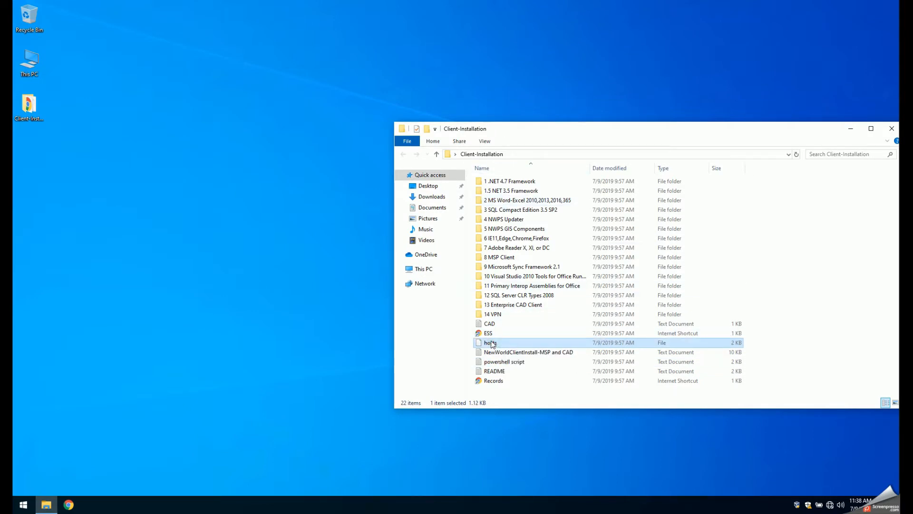
{"action": "right_click", "coordinate": [492, 344]}
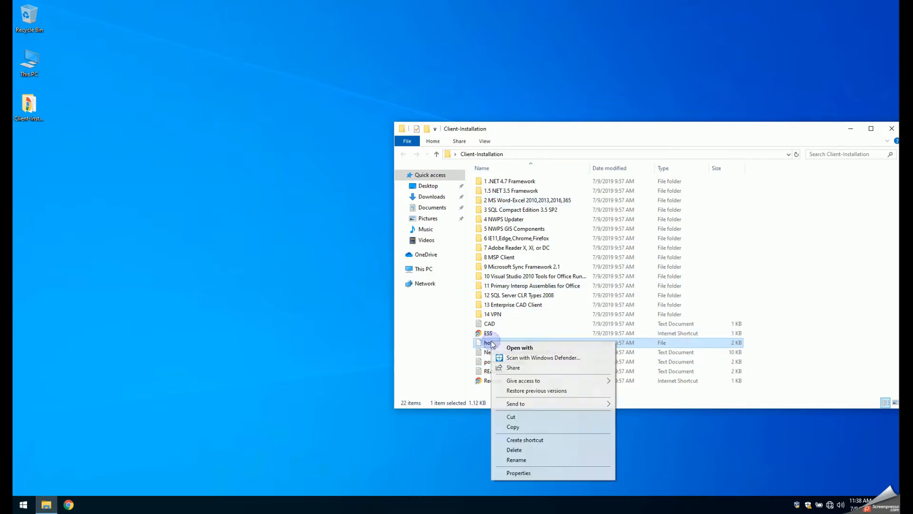
{"action": "left_click", "coordinate": [514, 427]}
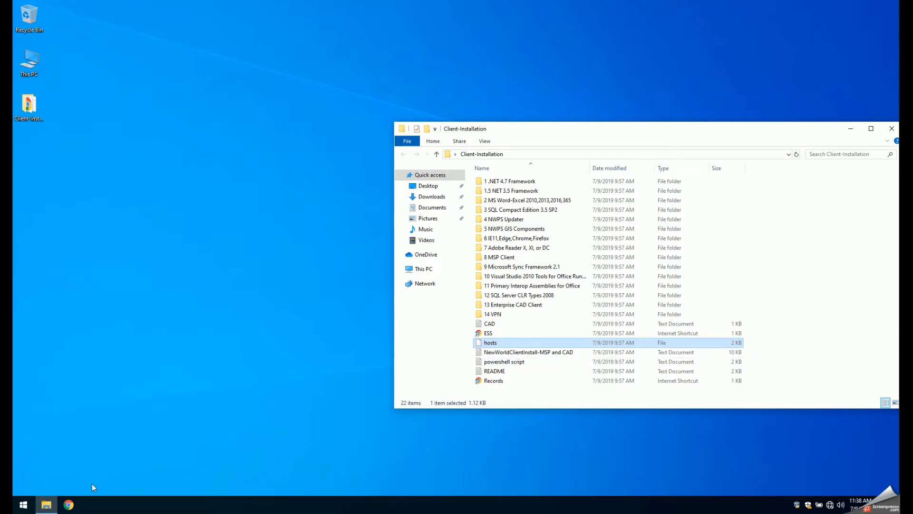
- Open a second File Explorer window and place it near the middle of the desktop
{"action": "left_click", "coordinate": [52, 504]}
{"action": "right_click", "coordinate": [53, 504]}
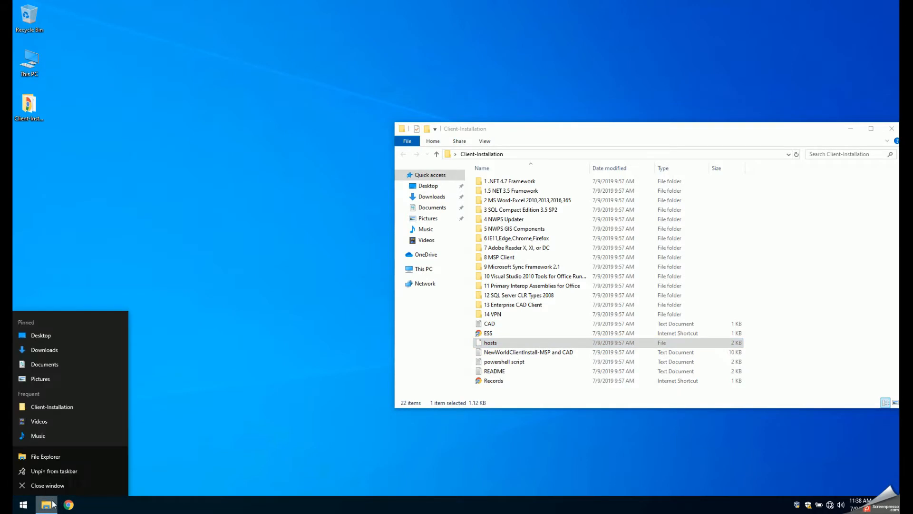
{"action": "left_click", "coordinate": [380, 324]}
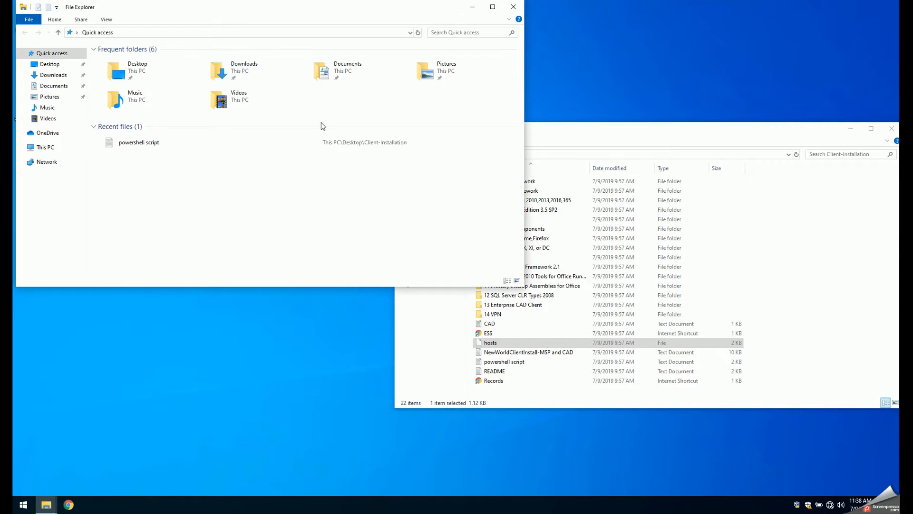
{"action": "left_click_drag", "start_coordinate": [172, 10], "coordinate": [402, 95]}
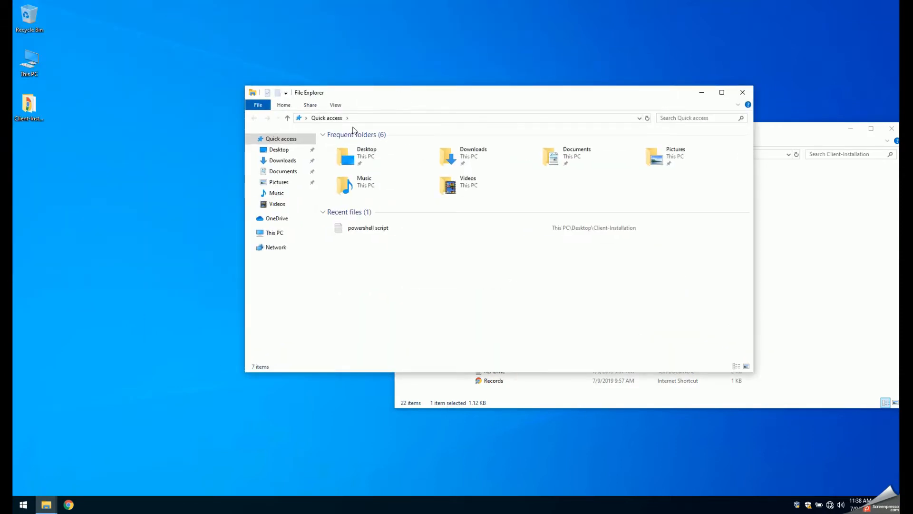
- Browse to the C:\Windows\System32\drivers\etc folder in the new File Explorer window
{"action": "left_click", "coordinate": [275, 232]}
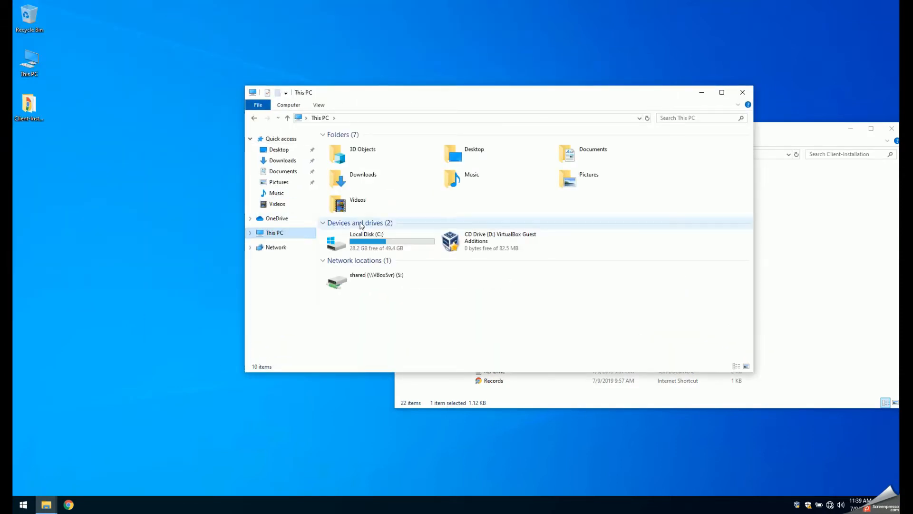
{"action": "left_click", "coordinate": [376, 243]}
{"action": "double_click", "coordinate": [377, 242]}
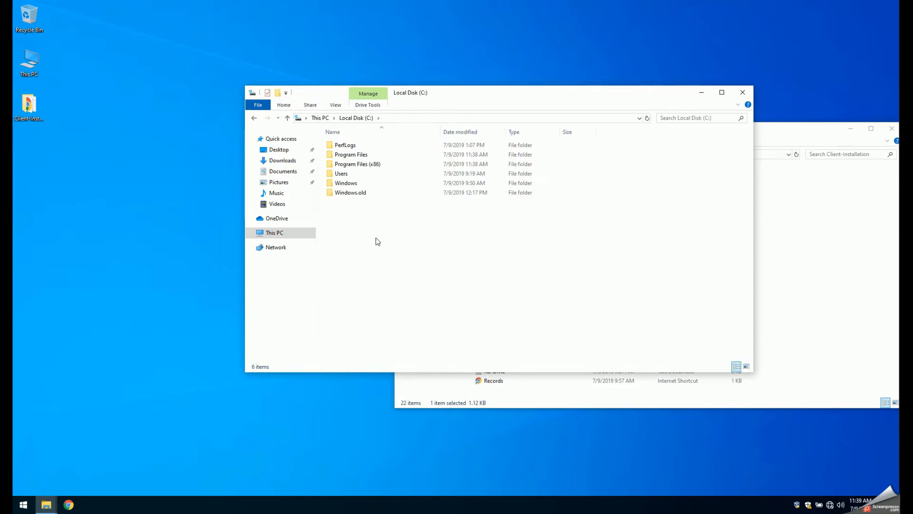
{"action": "double_click", "coordinate": [358, 182]}
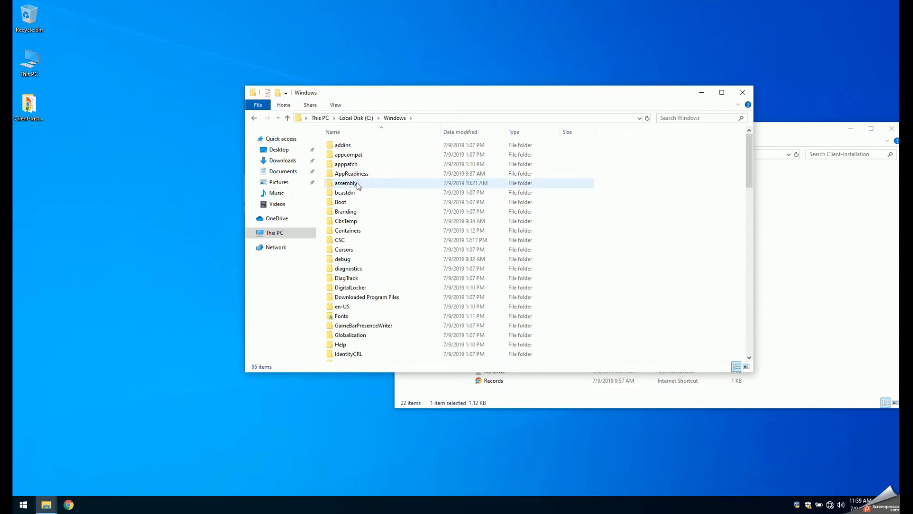
{"action": "key", "text": "s"}
{"action": "double_click", "coordinate": [353, 276]}
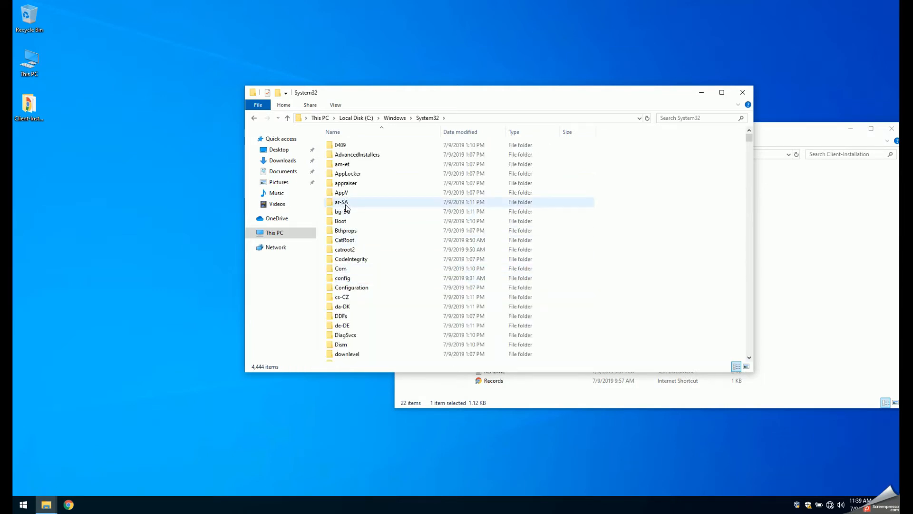
{"action": "scroll", "coordinate": [347, 297], "scroll_direction": "down", "scroll_amount": 1}
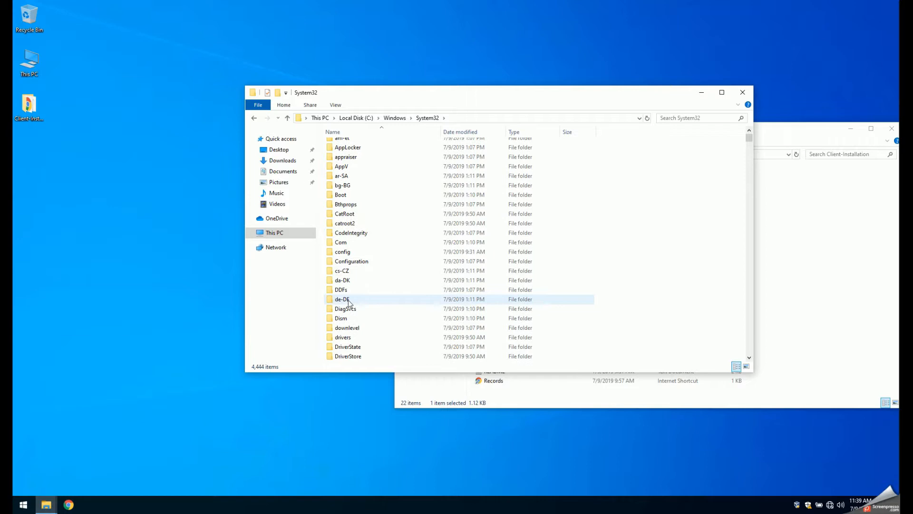
{"action": "double_click", "coordinate": [344, 337]}
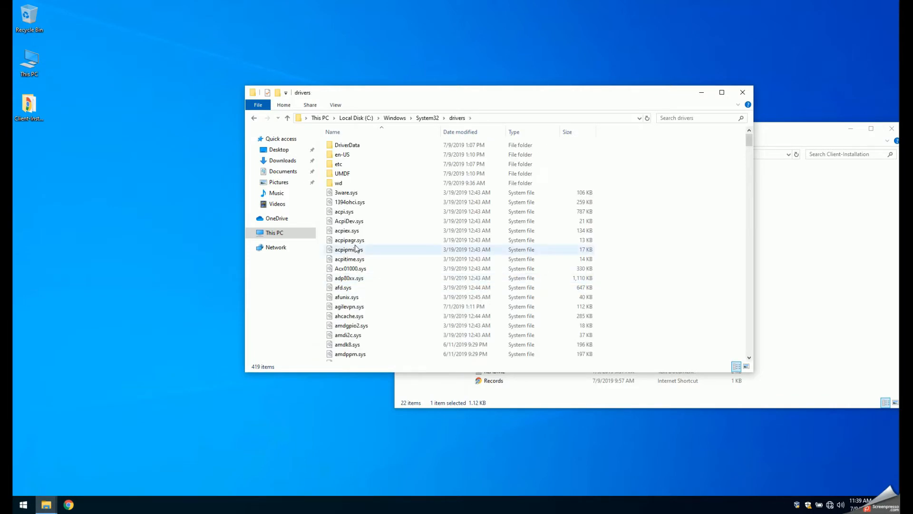
{"action": "double_click", "coordinate": [342, 164]}
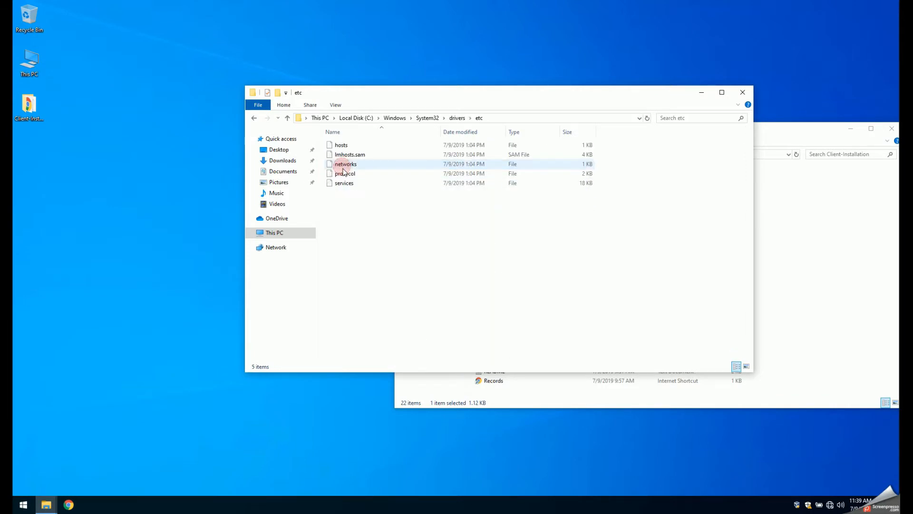
- Paste the hosts file into the etc folder, replacing the existing one with administrator permission, and close that window
{"action": "right_click", "coordinate": [361, 217]}
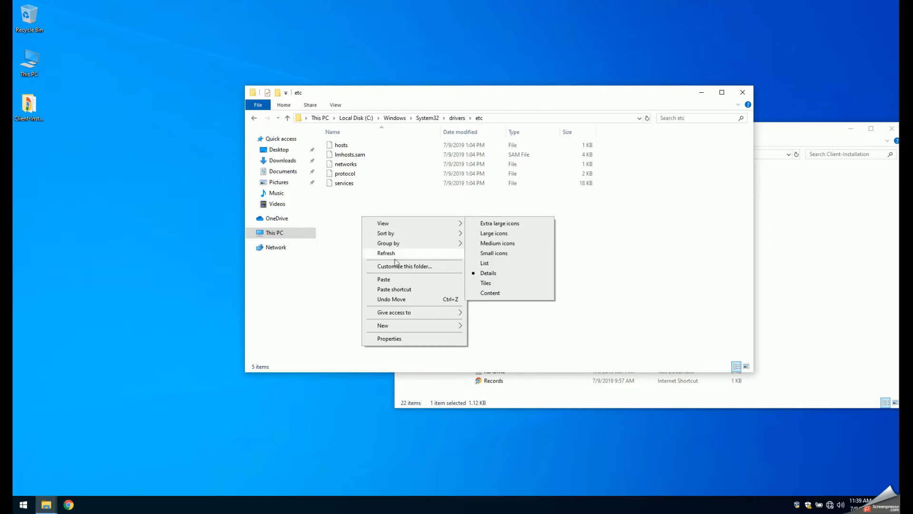
{"action": "left_click", "coordinate": [392, 279]}
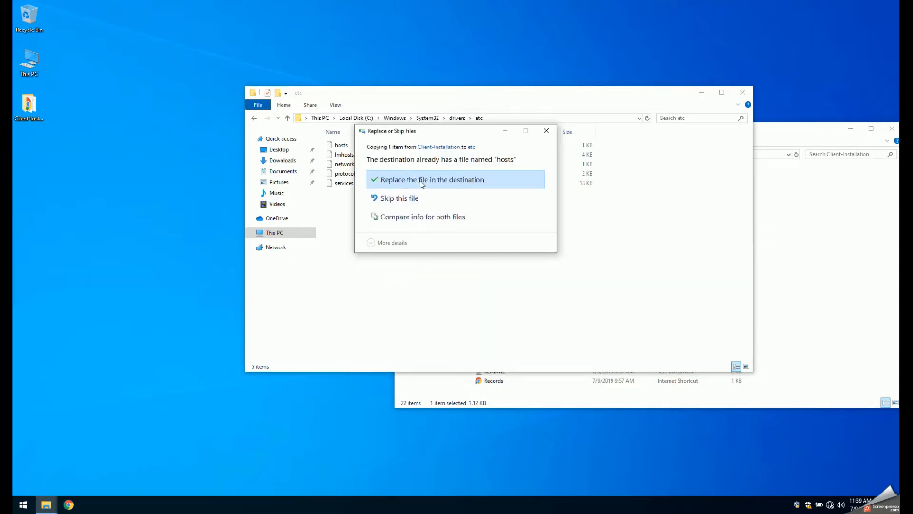
{"action": "left_click", "coordinate": [420, 181]}
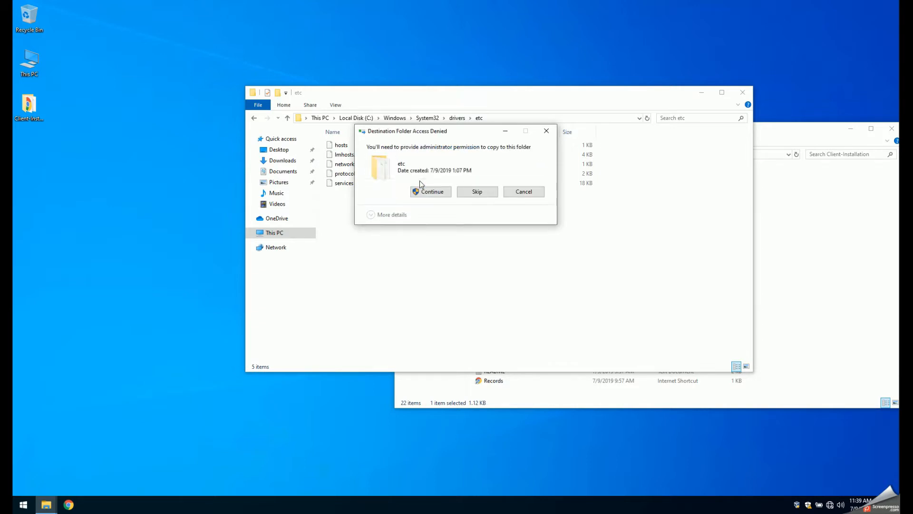
{"action": "left_click", "coordinate": [425, 191]}
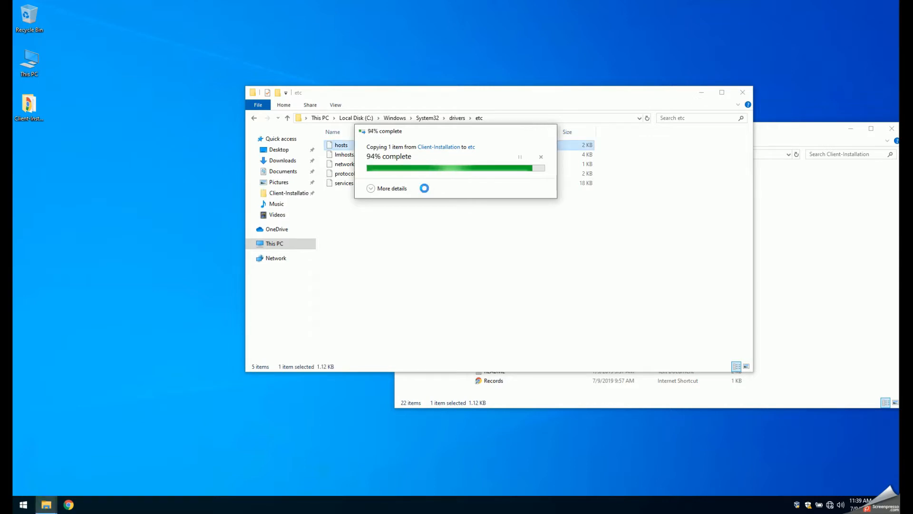
{"action": "left_click", "coordinate": [744, 93]}
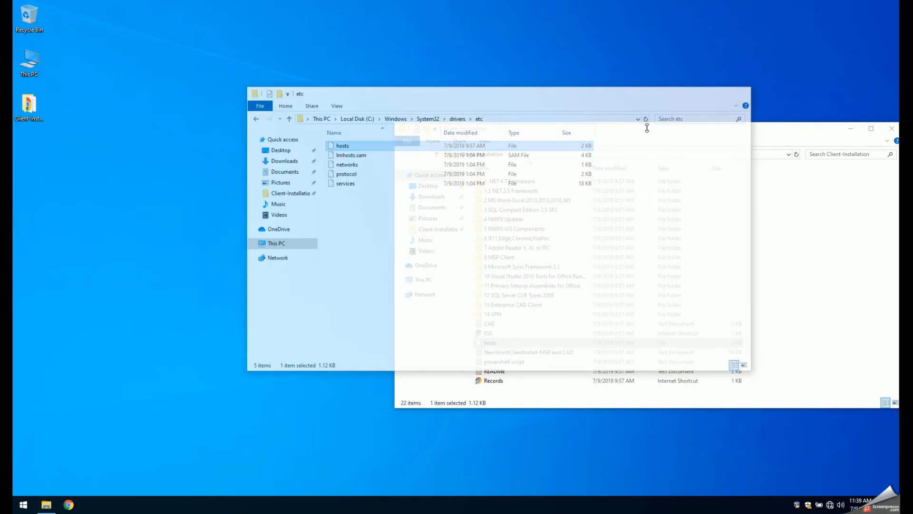
- Narrow the Client-Installation window and place it on the right half of the desktop
{"action": "left_click_drag", "start_coordinate": [605, 130], "coordinate": [477, 137]}
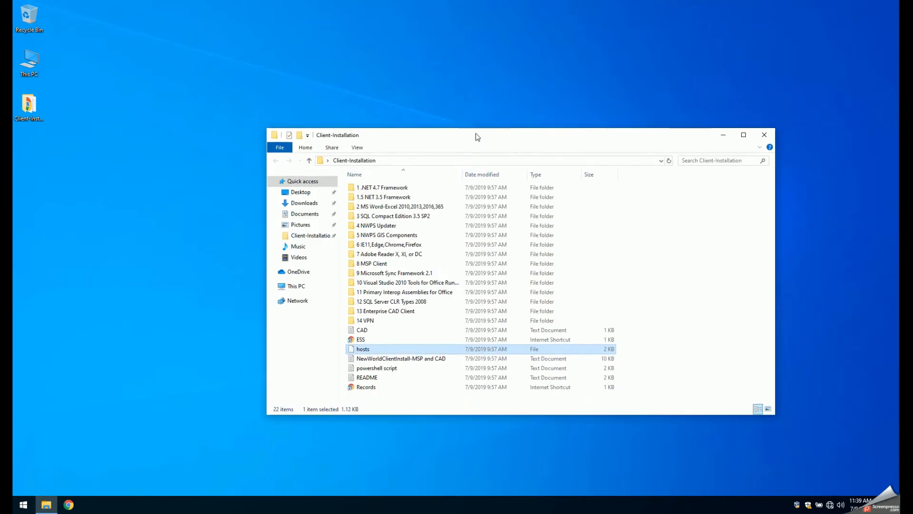
{"action": "left_click_drag", "start_coordinate": [768, 221], "coordinate": [659, 224]}
{"action": "left_click_drag", "start_coordinate": [441, 132], "coordinate": [610, 126]}
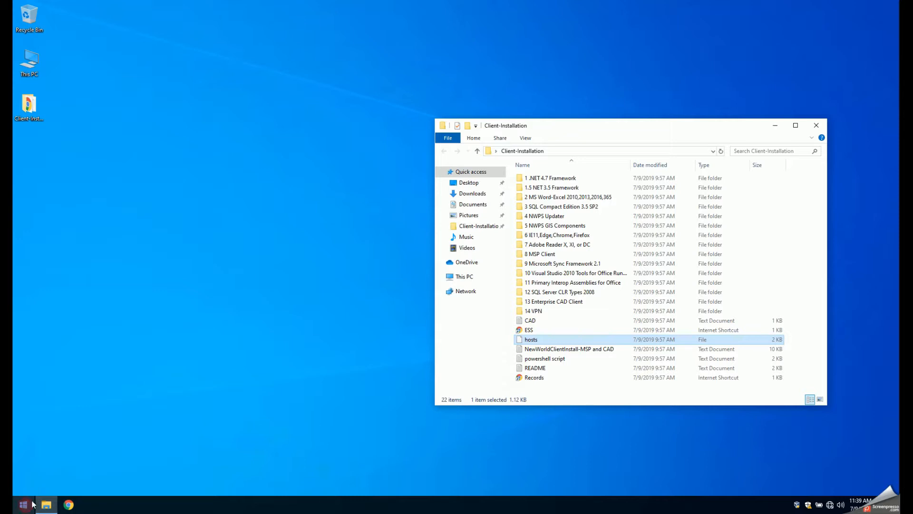
- Open Control Panel and go to its list of installed programs for uninstalling
{"action": "key", "text": "super"}
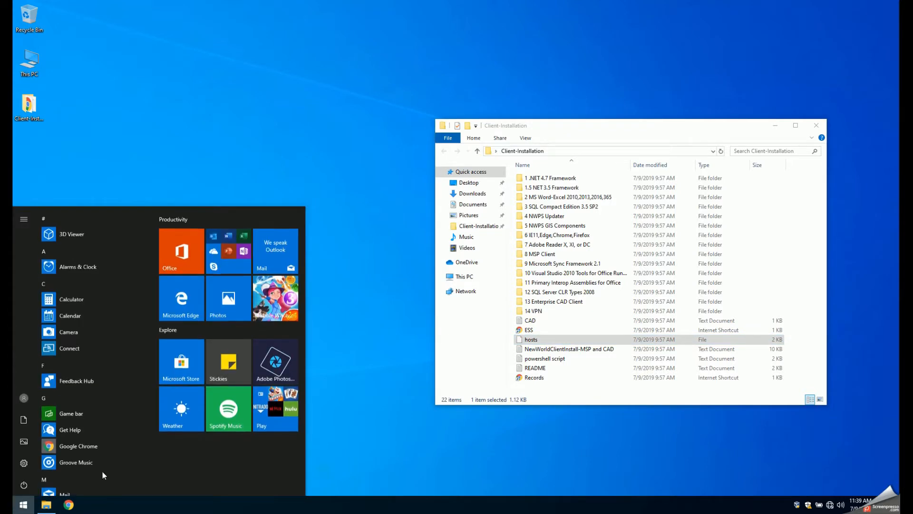
{"action": "key", "text": "super"}
{"action": "type", "text": "control"}
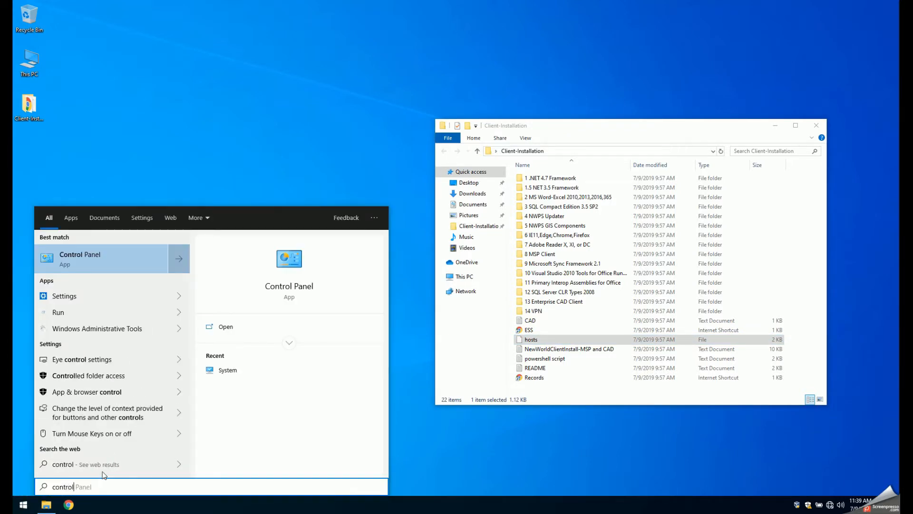
{"action": "left_click", "coordinate": [107, 256]}
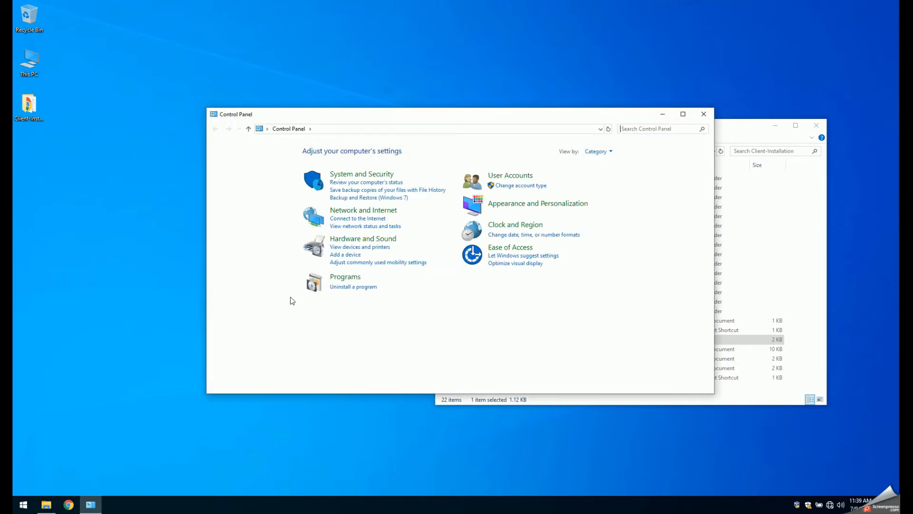
{"action": "left_click", "coordinate": [343, 287]}
- Confirm the Windows features with .NET Framework 3.5 (includes .NET 2.0 and 3.0) turned on and close Programs and Features
{"action": "left_click", "coordinate": [260, 177]}
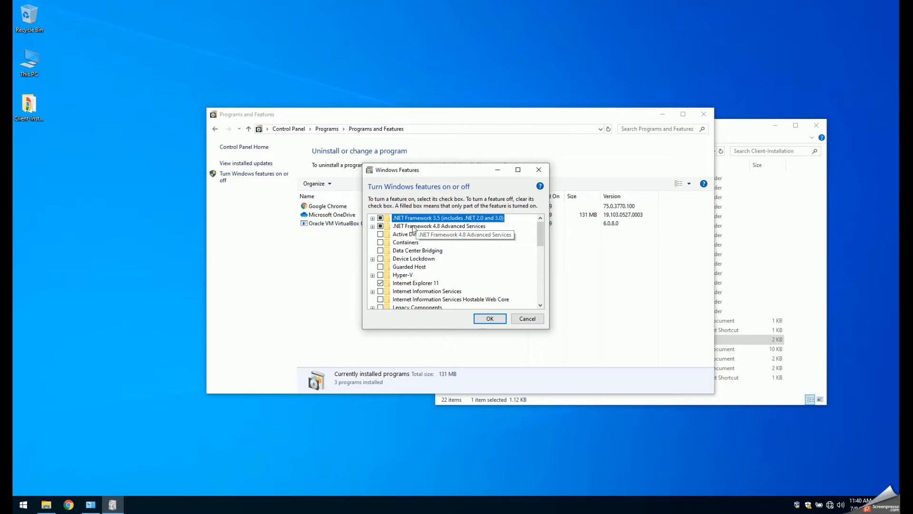
{"action": "left_click", "coordinate": [489, 319]}
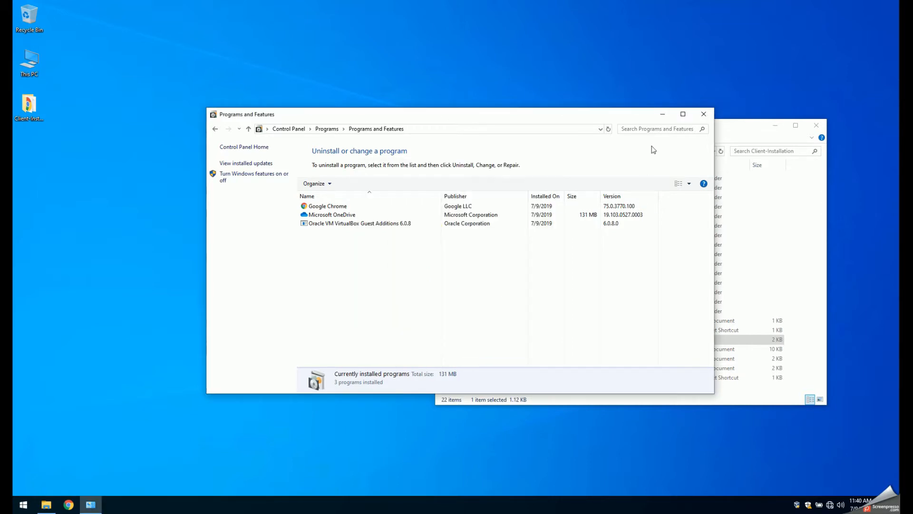
{"action": "left_click", "coordinate": [698, 117]}
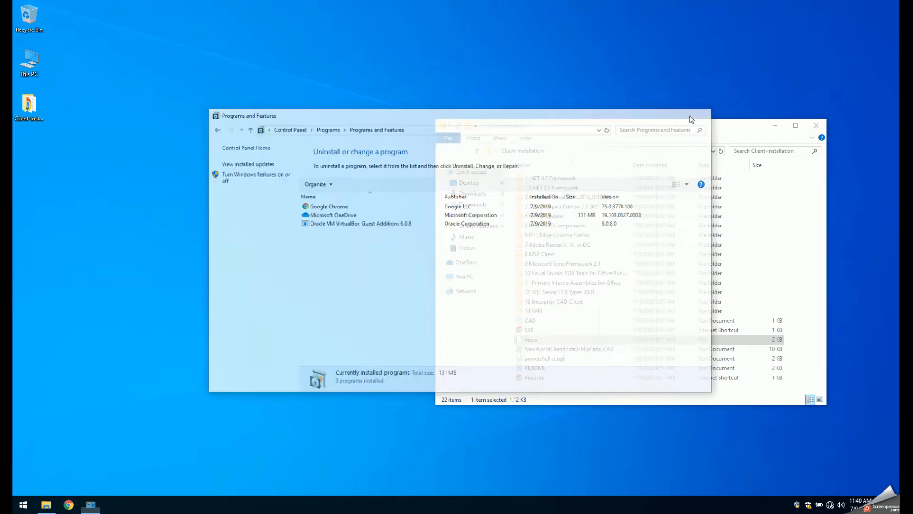
- Move the Client-Installation window toward the middle of the desktop and select the 2 MS Word-Excel 2010,2013,2016,365 folder
{"action": "left_click_drag", "start_coordinate": [582, 124], "coordinate": [518, 122]}
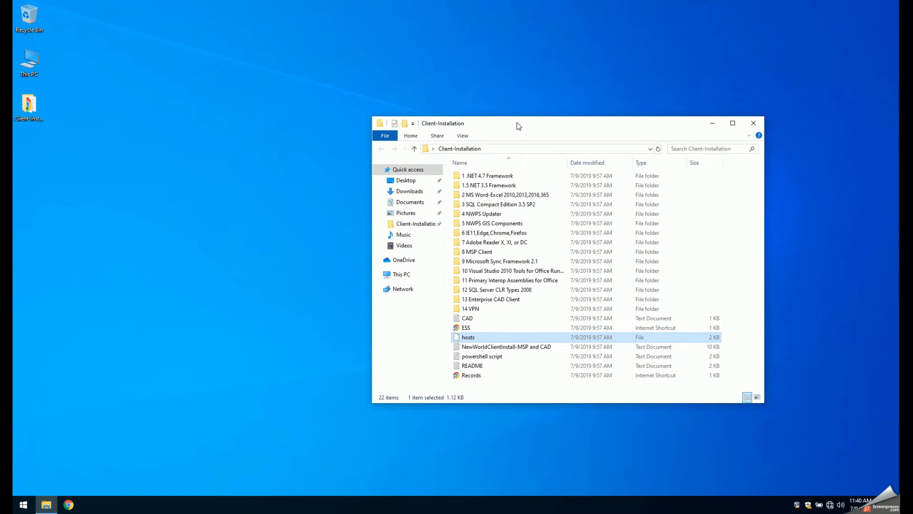
{"action": "left_click", "coordinate": [492, 185]}
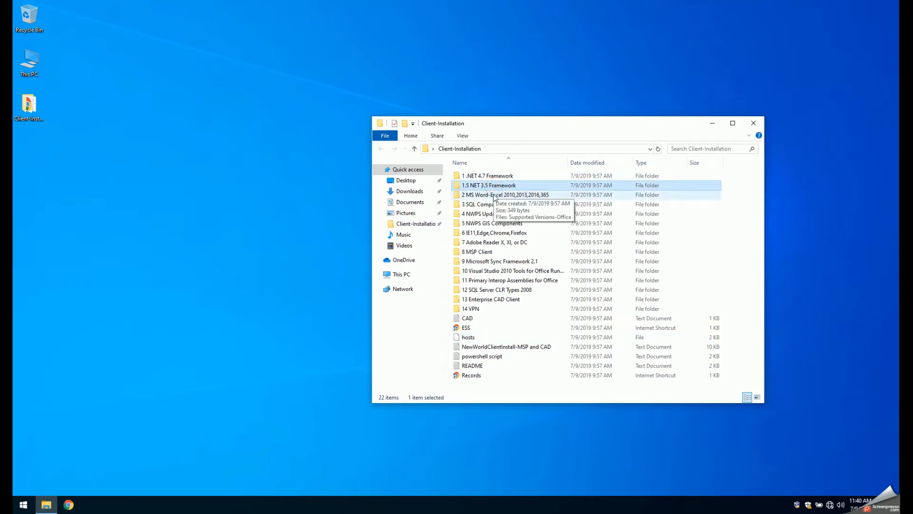
{"action": "left_click", "coordinate": [496, 196]}
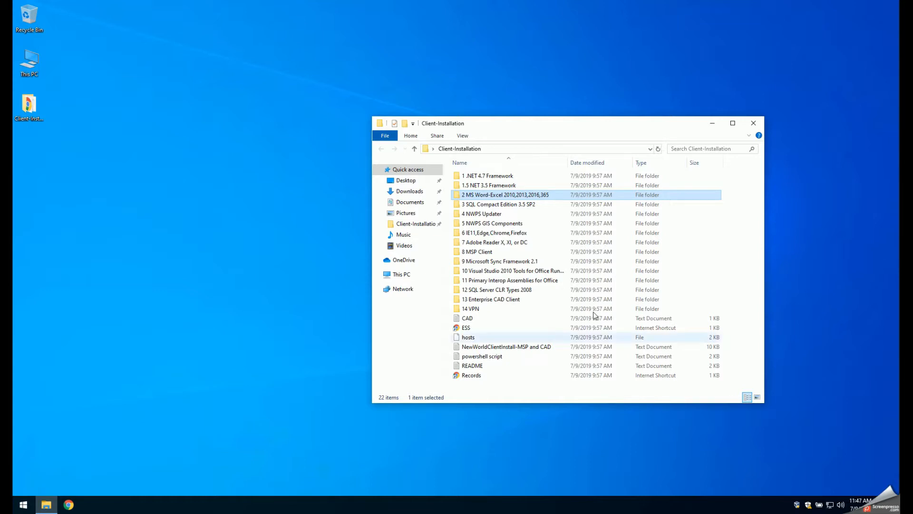
- Install SSCERuntime_x86-ENU from the 3 SQL Compact Edition 3.5 SP2 folder, accepting the license terms
{"action": "double_click", "coordinate": [480, 204]}
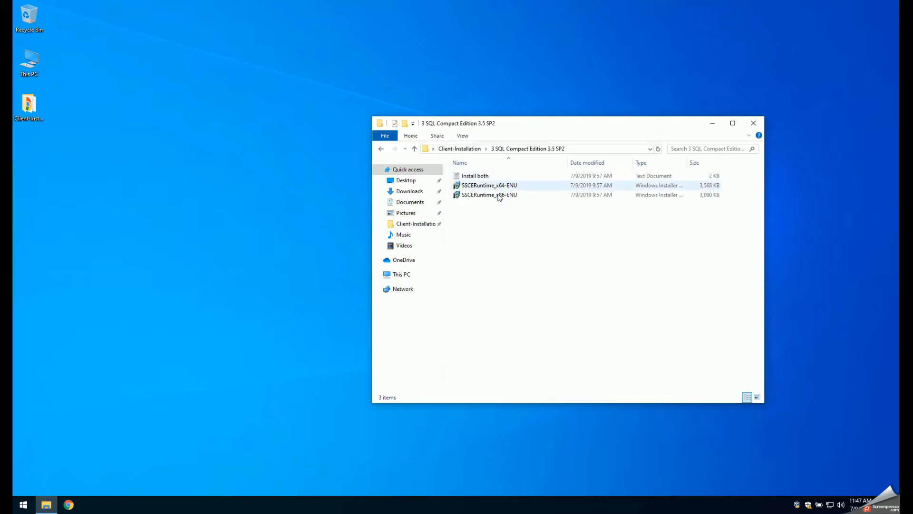
{"action": "double_click", "coordinate": [495, 194]}
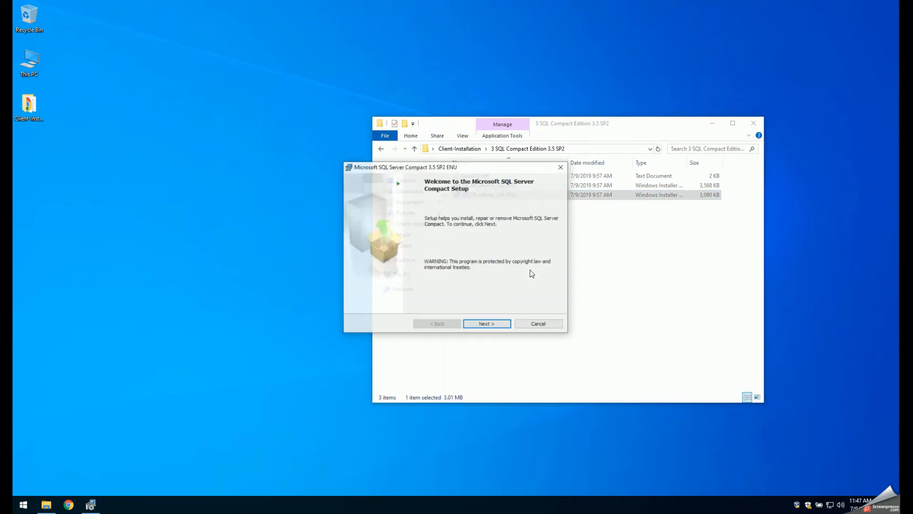
{"action": "left_click", "coordinate": [487, 324]}
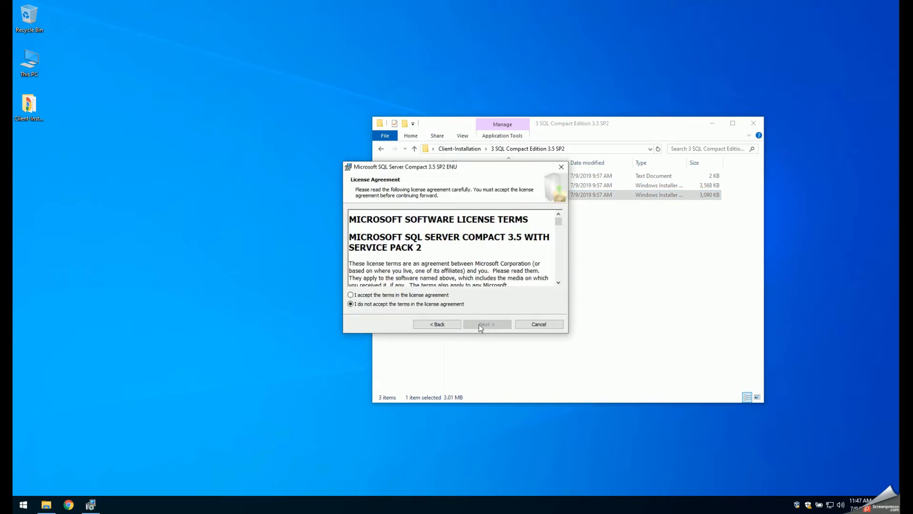
{"action": "left_click", "coordinate": [415, 295]}
{"action": "left_click", "coordinate": [483, 324]}
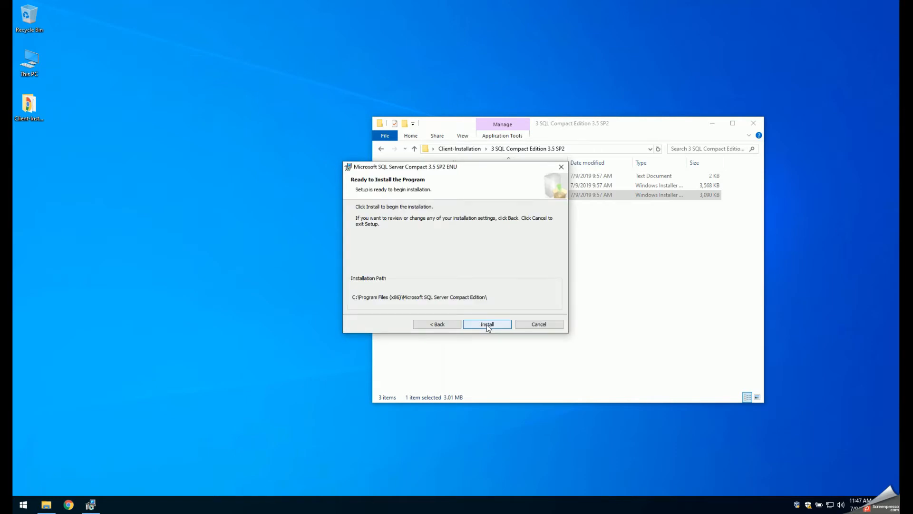
{"action": "left_click", "coordinate": [487, 324]}
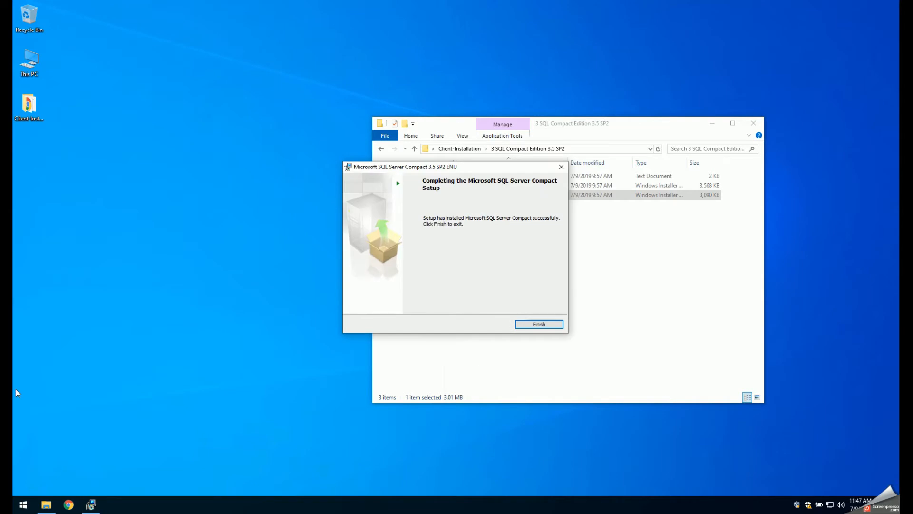
{"action": "left_click", "coordinate": [527, 325]}
- Install SSCERuntime_x64-ENU, accepting the license terms, and return to the Client-Installation folder
{"action": "double_click", "coordinate": [494, 186]}
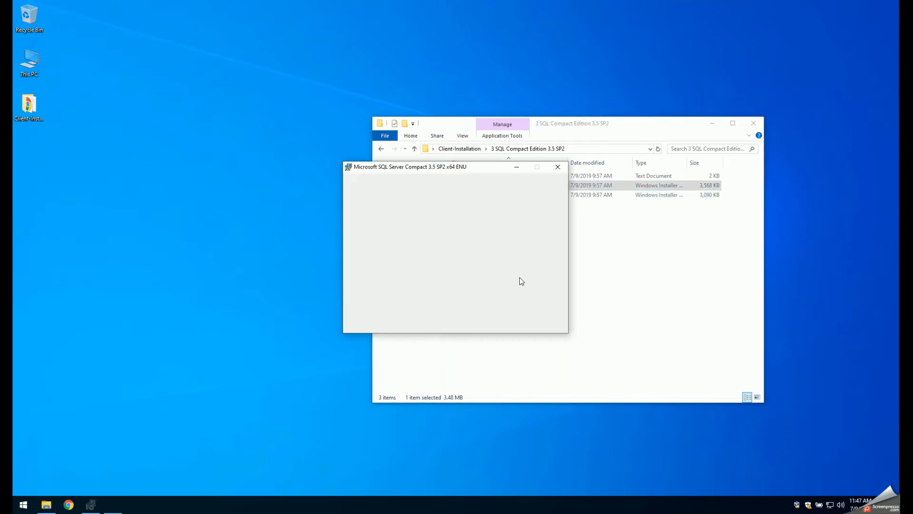
{"action": "left_click", "coordinate": [486, 324]}
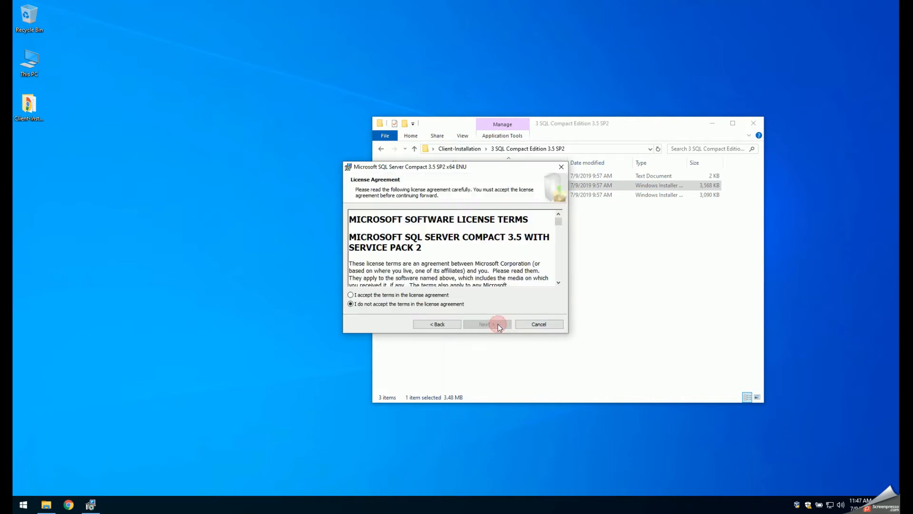
{"action": "left_click", "coordinate": [484, 323]}
{"action": "left_click", "coordinate": [481, 323]}
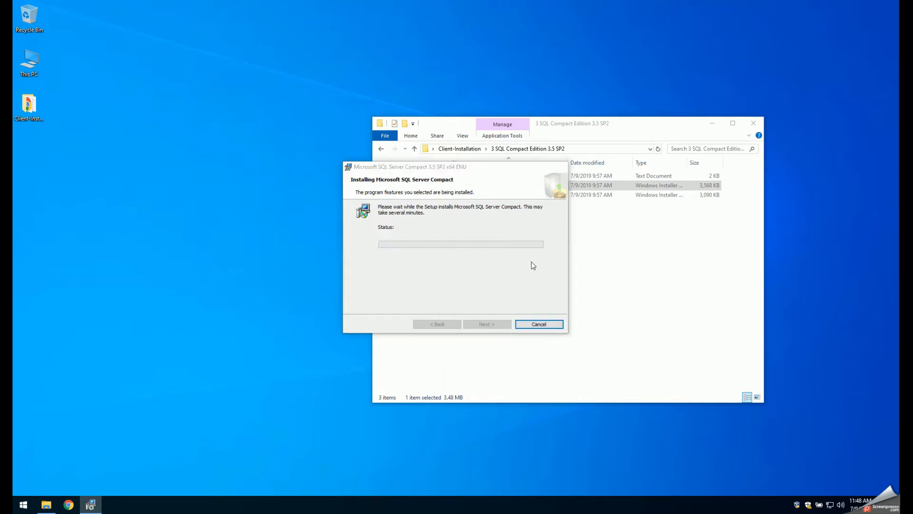
{"action": "left_click", "coordinate": [548, 324]}
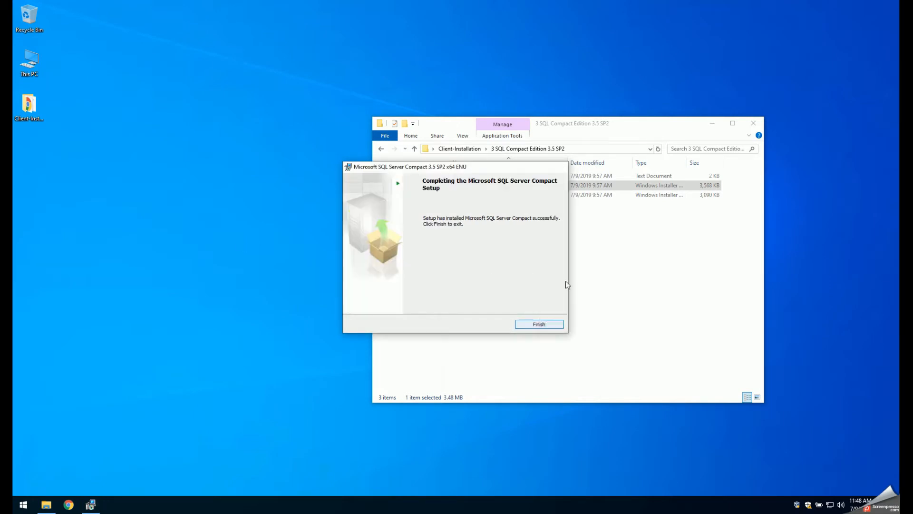
{"action": "left_click", "coordinate": [382, 150]}
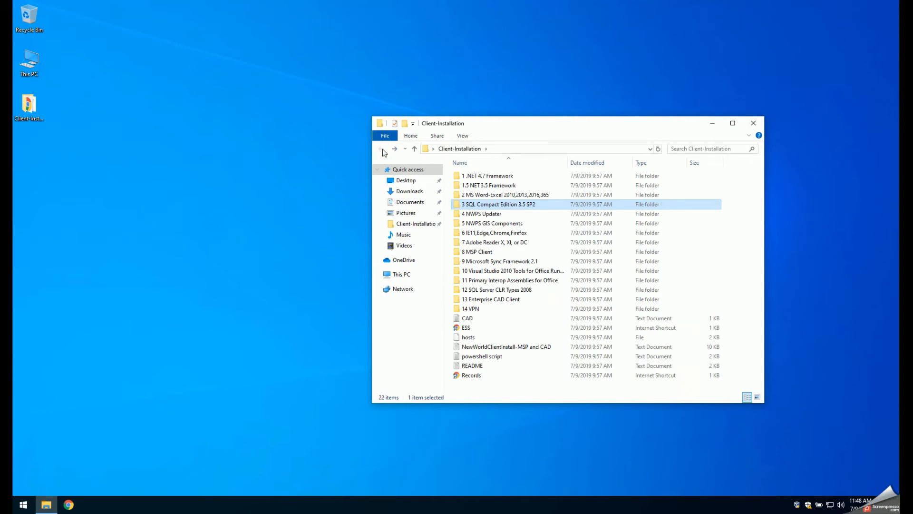
- Install NewWorld.Management.Updater from the Updater 1.5.23 folder in 4 NWPS Updater and return to the Client-Installation folder
{"action": "double_click", "coordinate": [498, 215]}
{"action": "left_click", "coordinate": [483, 176]}
{"action": "double_click", "coordinate": [483, 177]}
{"action": "double_click", "coordinate": [483, 177]}
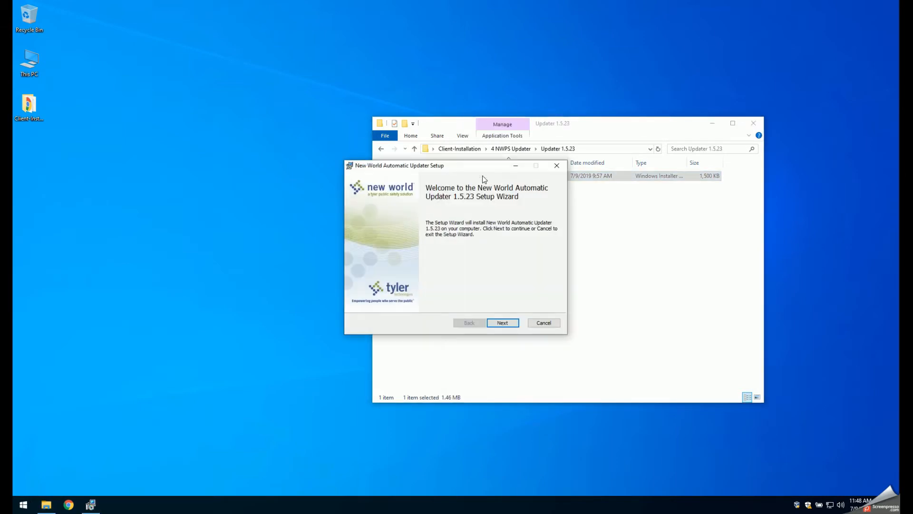
{"action": "left_click", "coordinate": [508, 324]}
{"action": "left_click", "coordinate": [509, 324]}
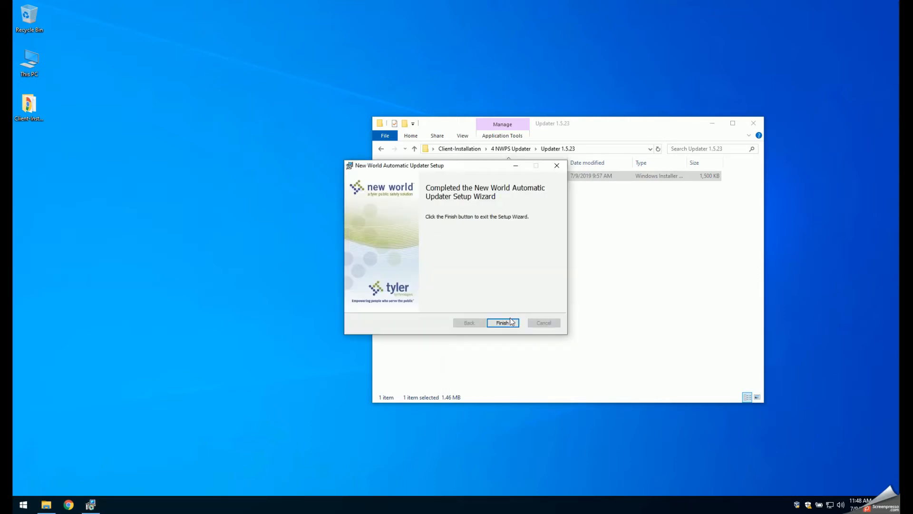
{"action": "left_click", "coordinate": [511, 321]}
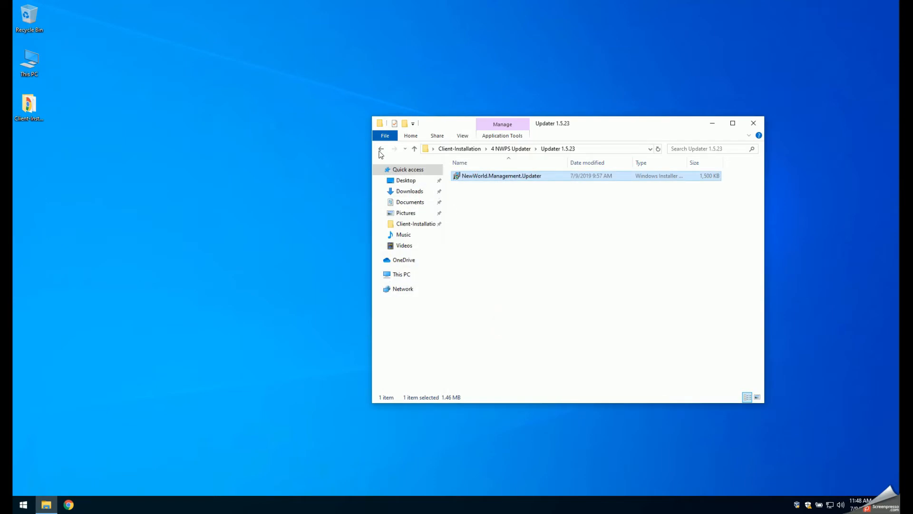
{"action": "left_click", "coordinate": [380, 149]}
{"action": "left_click", "coordinate": [380, 149]}
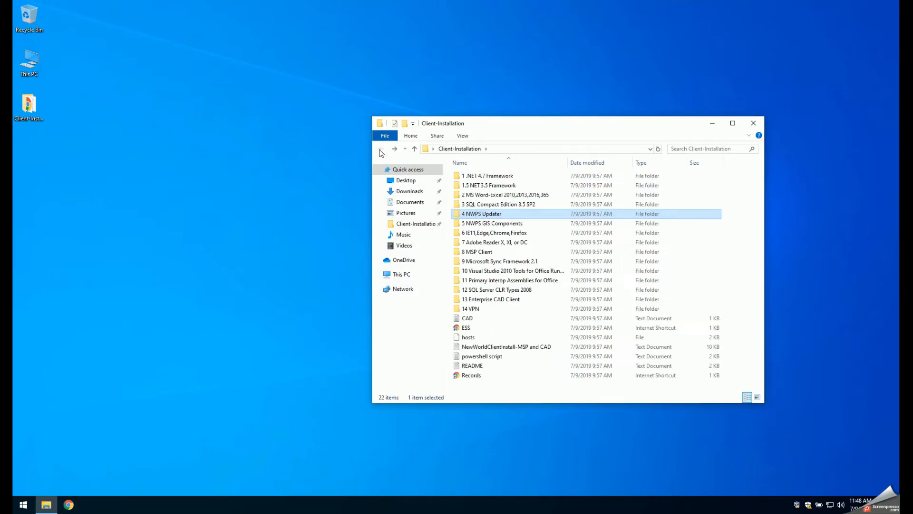
- Install NewWorld.Gis.Components.x86 from the GIS Components 1.0.69 folder in 5 NWPS GIS Components
{"action": "double_click", "coordinate": [498, 223]}
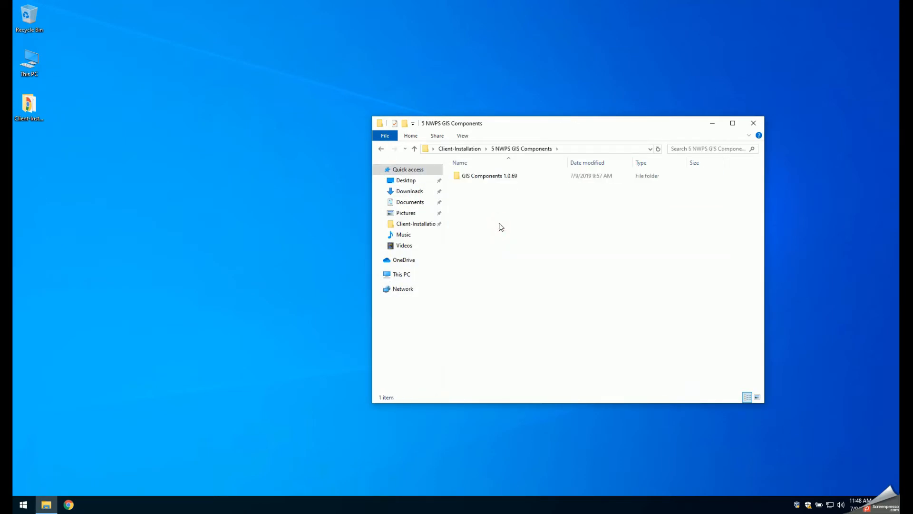
{"action": "double_click", "coordinate": [489, 176]}
{"action": "left_click", "coordinate": [498, 195]}
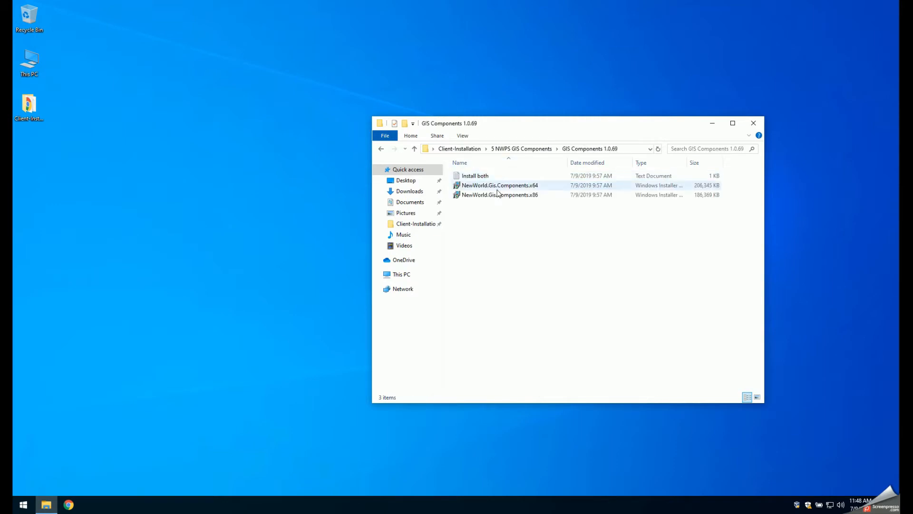
{"action": "double_click", "coordinate": [498, 196]}
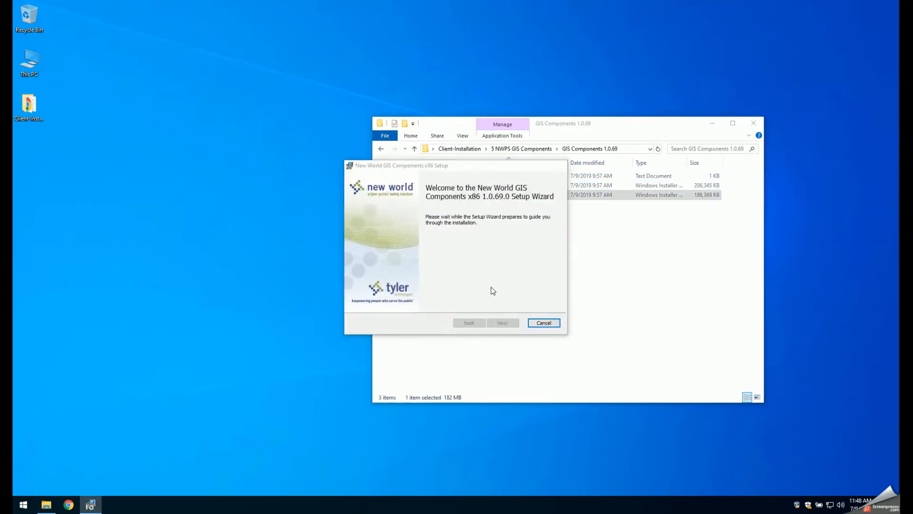
{"action": "left_click", "coordinate": [497, 325]}
{"action": "left_click", "coordinate": [498, 325]}
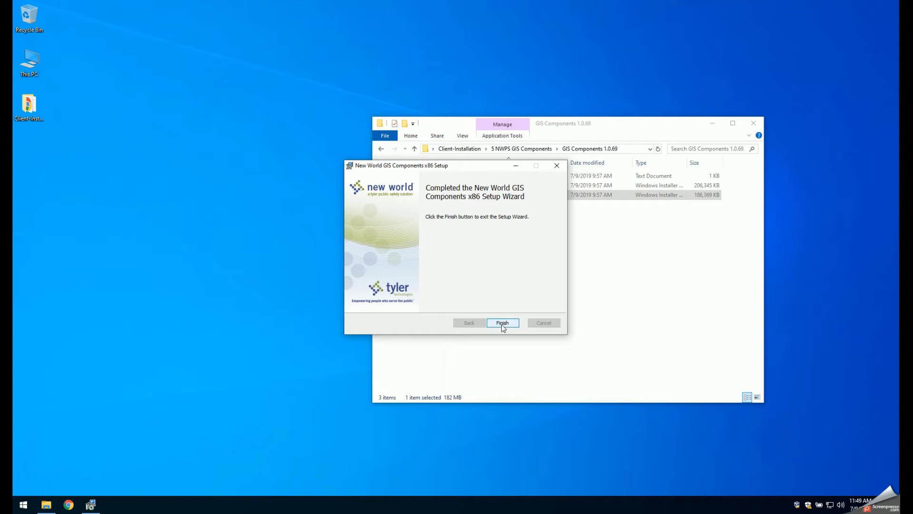
{"action": "left_click", "coordinate": [501, 325]}
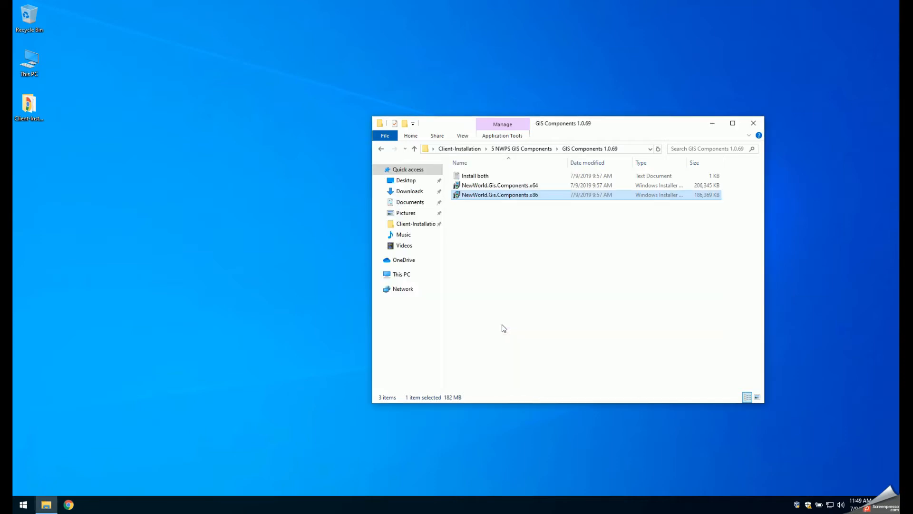
- Install NewWorld.Gis.Components.x64 and return to the Client-Installation folder
{"action": "double_click", "coordinate": [517, 186]}
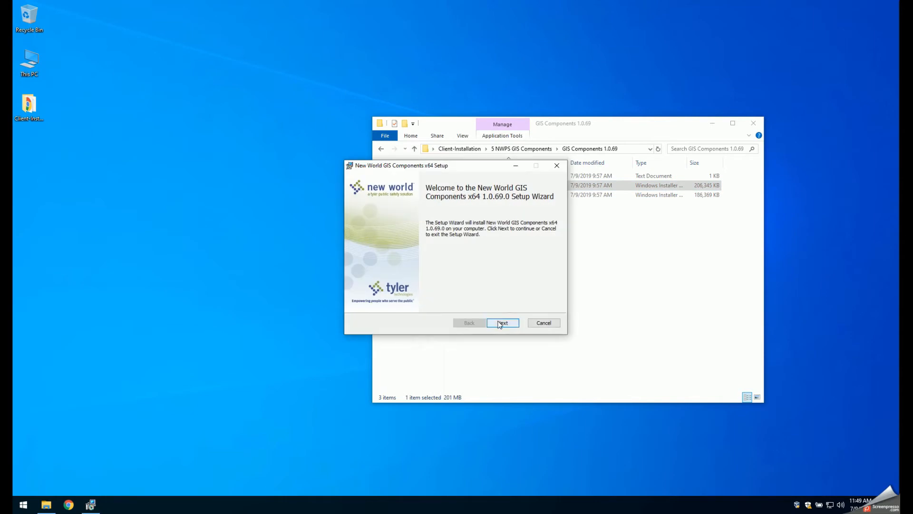
{"action": "left_click", "coordinate": [499, 324]}
{"action": "left_click", "coordinate": [499, 325]}
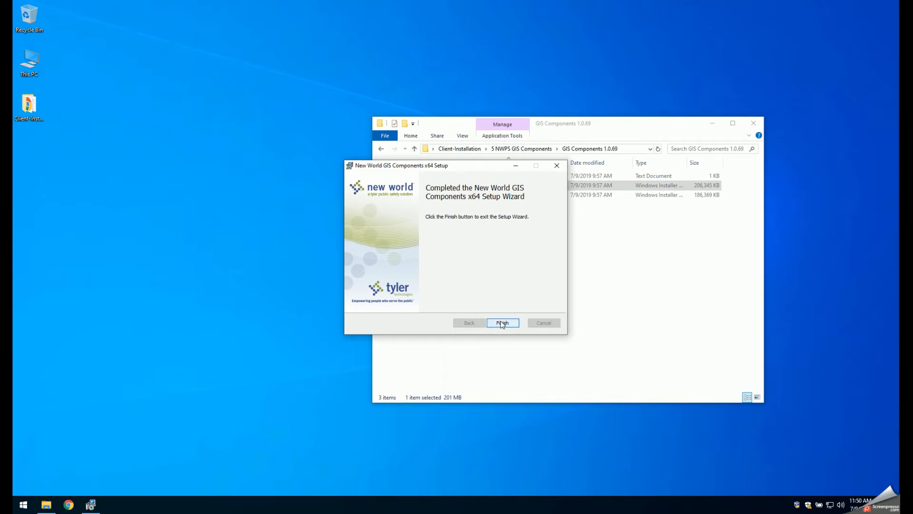
{"action": "left_click", "coordinate": [501, 321]}
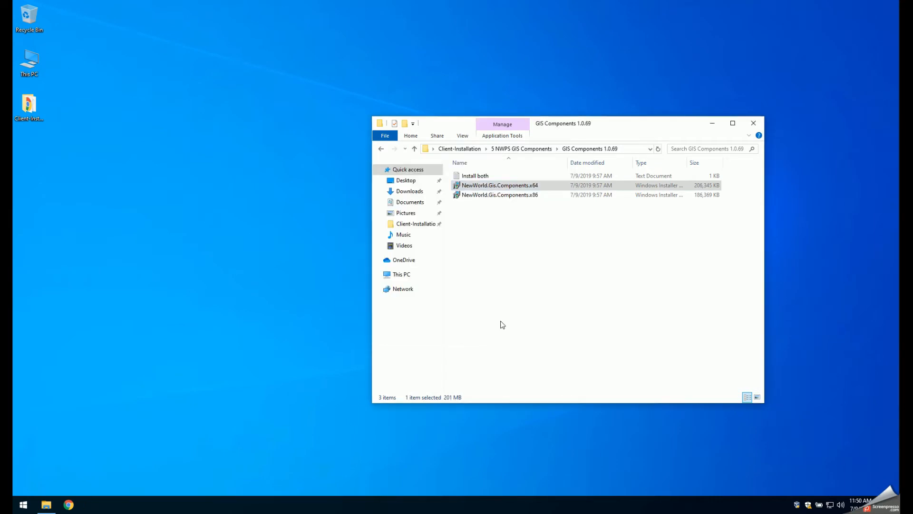
{"action": "left_click", "coordinate": [381, 149]}
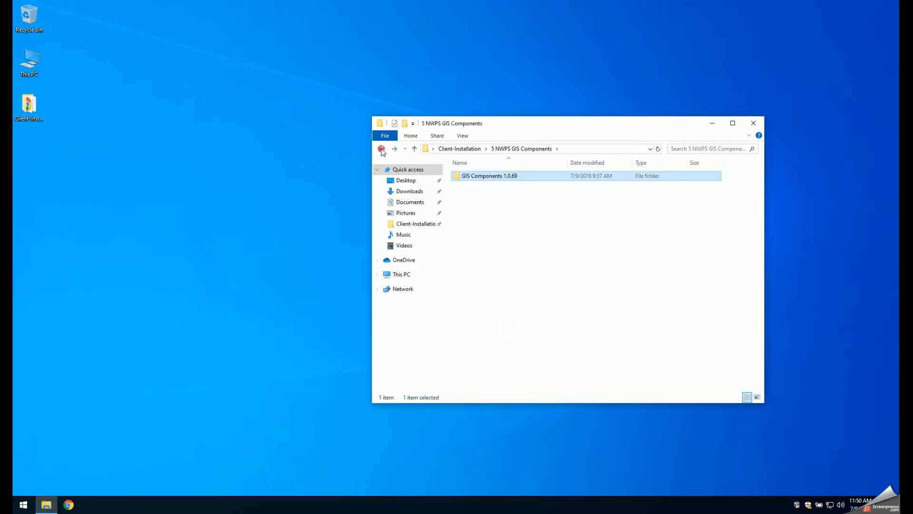
{"action": "left_click", "coordinate": [382, 149]}
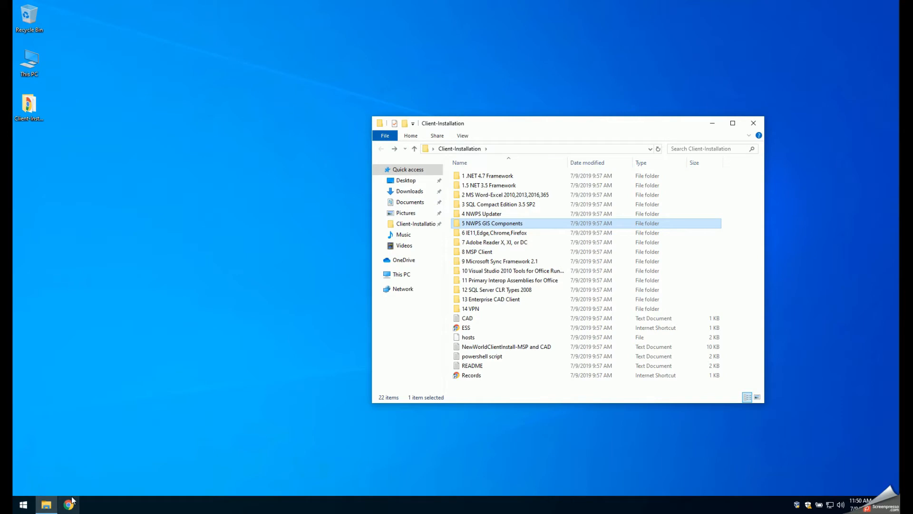
- Install Adobe Acrobat Reader DC from the 7 Adobe Reader X, XI, or DC folder, with launching after installation turned off
{"action": "double_click", "coordinate": [488, 242]}
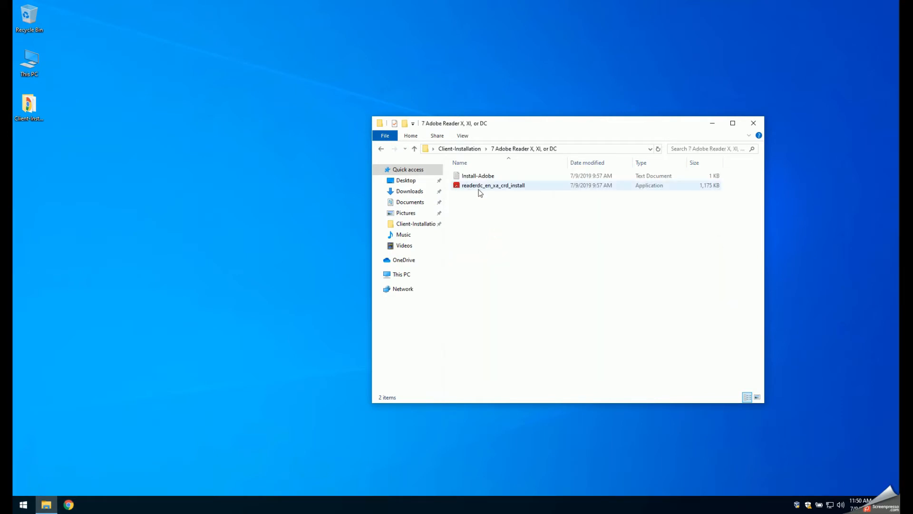
{"action": "double_click", "coordinate": [479, 189]}
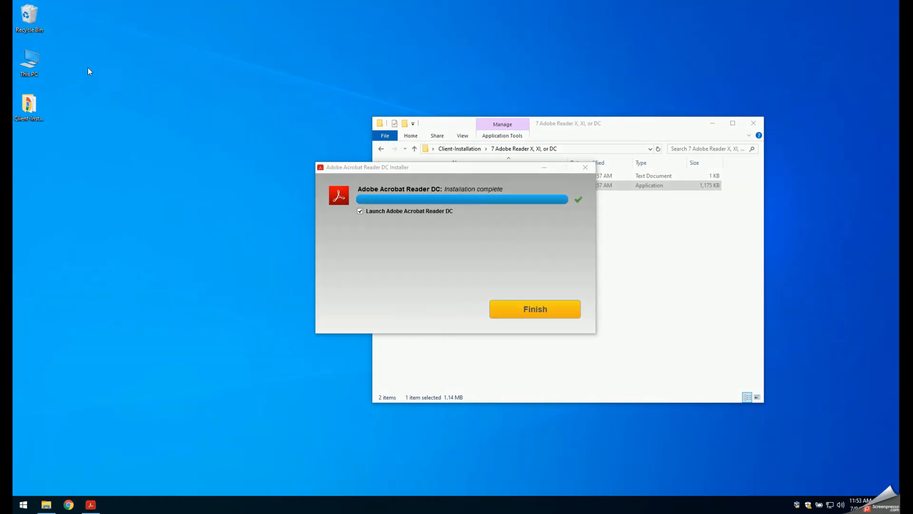
{"action": "left_click", "coordinate": [360, 211]}
{"action": "left_click", "coordinate": [518, 307]}
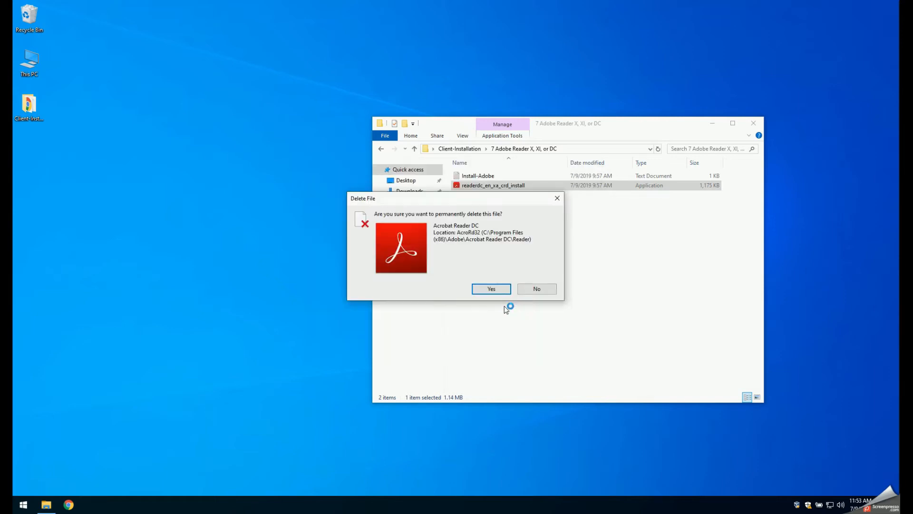
- Confirm the file deletion, dismiss the Adobe completion page and return to the Client-Installation folder
{"action": "left_click", "coordinate": [501, 289]}
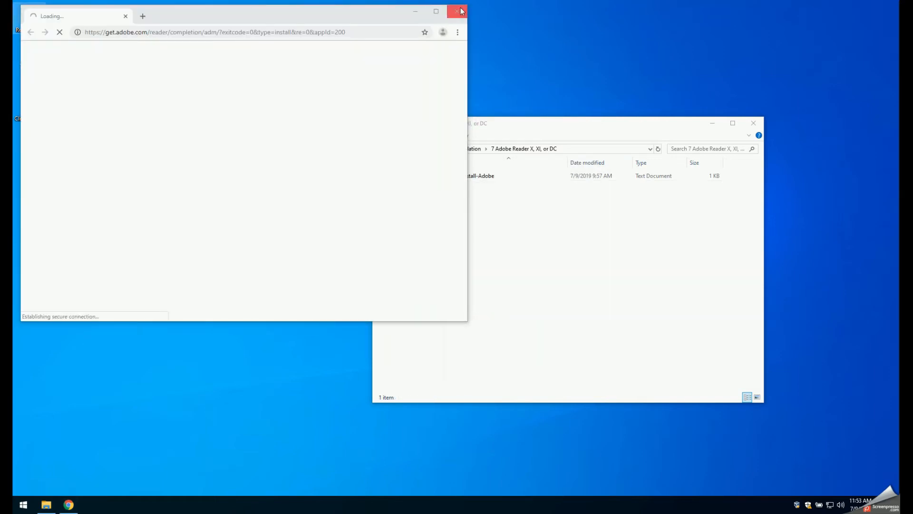
{"action": "left_click", "coordinate": [457, 10]}
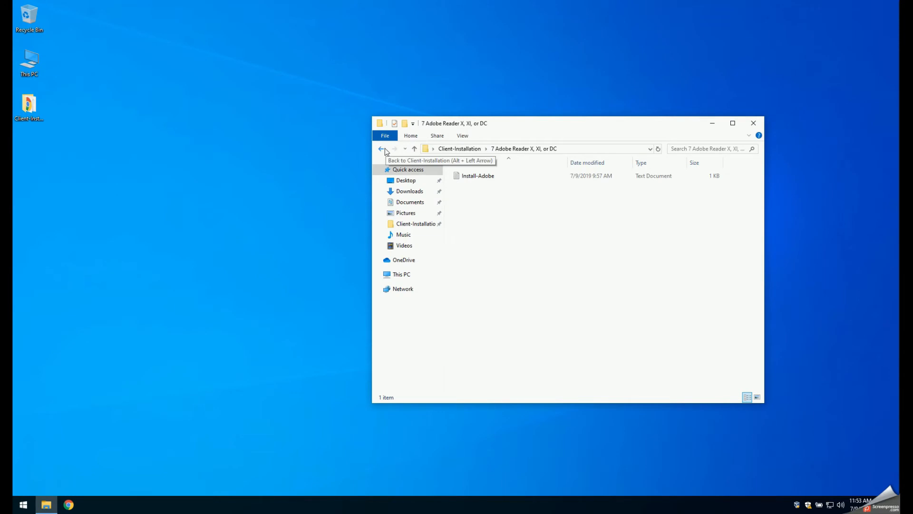
{"action": "left_click", "coordinate": [382, 149]}
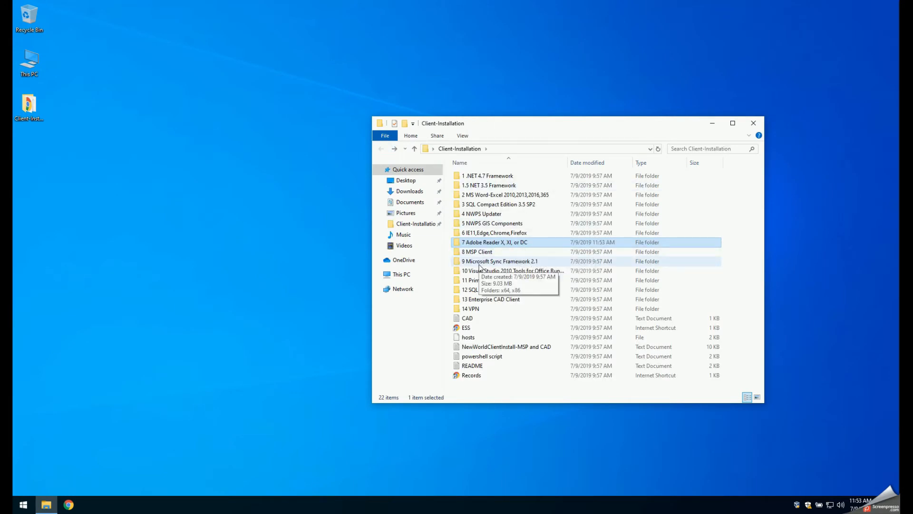
- Install 1 Synchronization-v2.1-x64-ENU from the x64 folder in 9 Microsoft Sync Framework 2.1, accepting the license agreement
{"action": "left_click", "coordinate": [478, 262]}
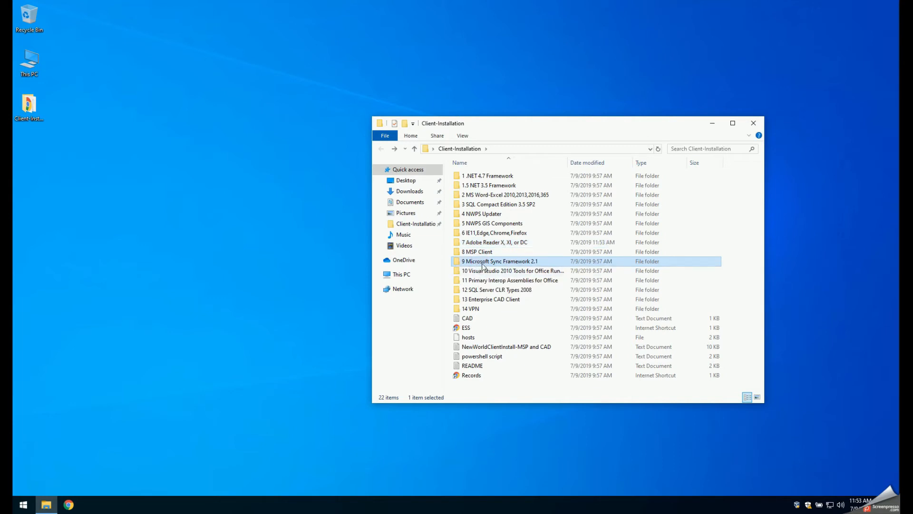
{"action": "double_click", "coordinate": [483, 264]}
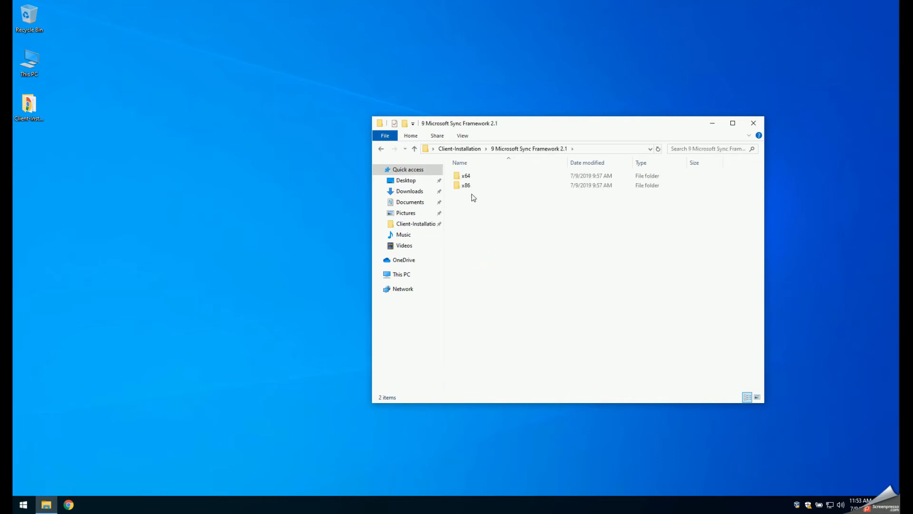
{"action": "double_click", "coordinate": [467, 177]}
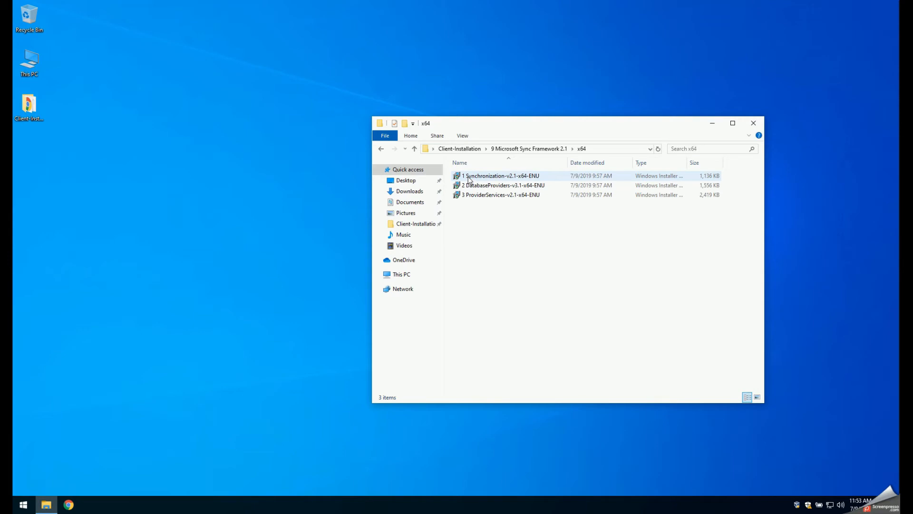
{"action": "double_click", "coordinate": [468, 176]}
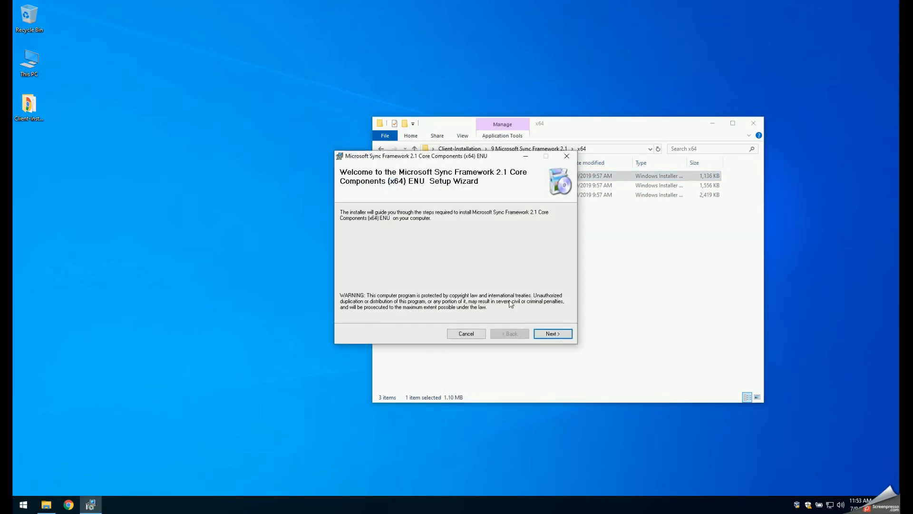
{"action": "left_click", "coordinate": [554, 335]}
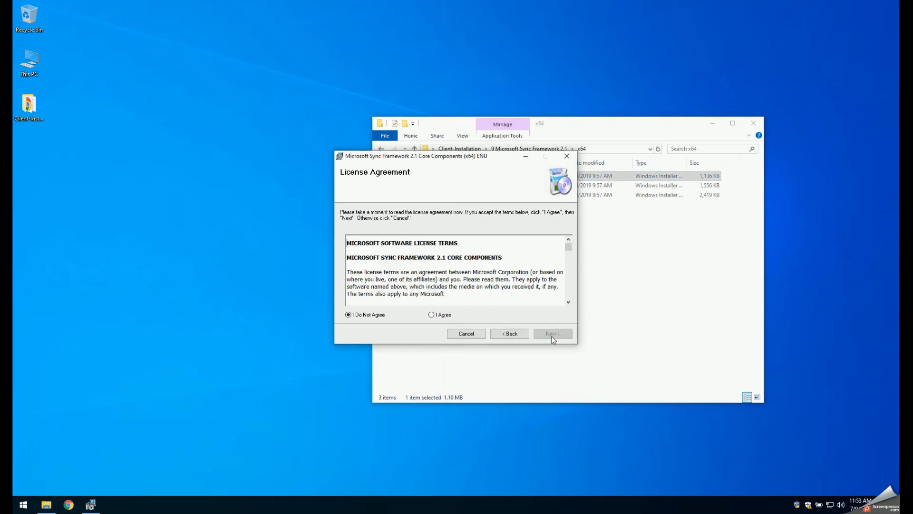
{"action": "left_click", "coordinate": [443, 315]}
{"action": "left_click", "coordinate": [547, 333]}
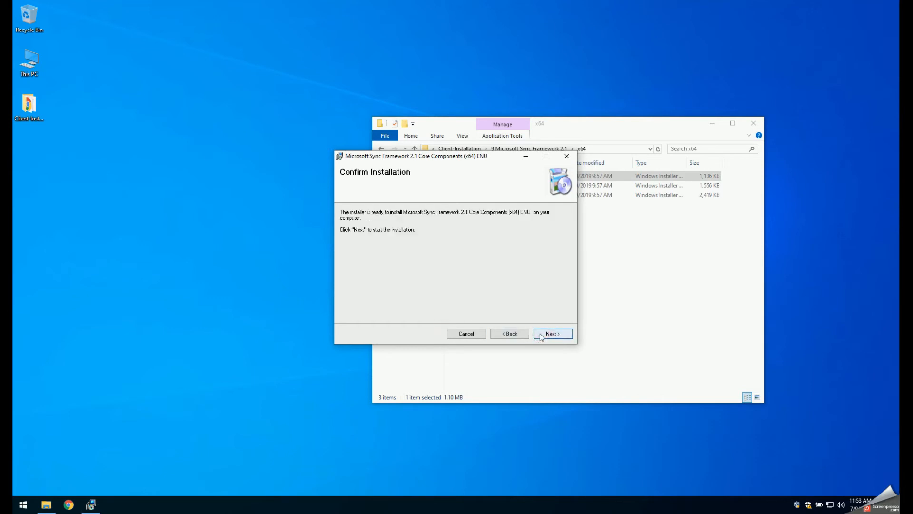
{"action": "left_click", "coordinate": [540, 333]}
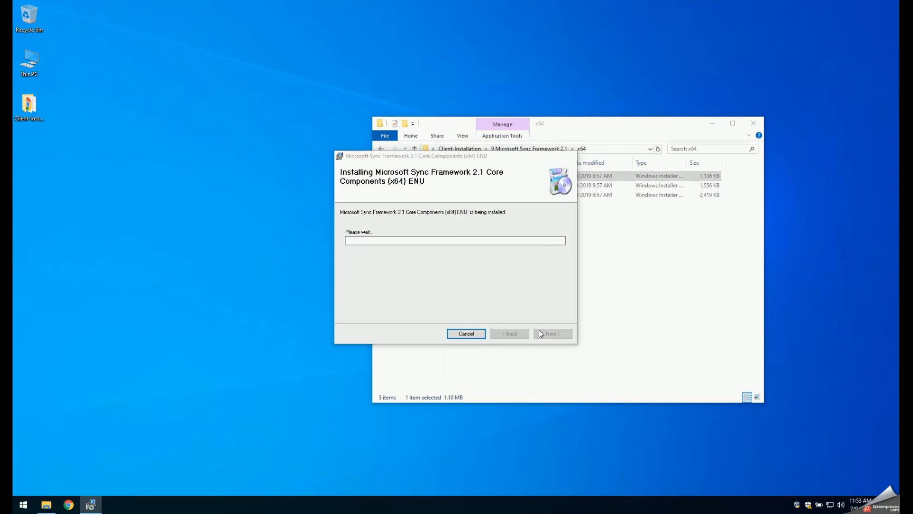
{"action": "left_click", "coordinate": [542, 333]}
- Install 2 DatabaseProviders-v3.1-x64-ENU from the same x64 folder, accepting the license agreement
{"action": "left_click", "coordinate": [482, 186]}
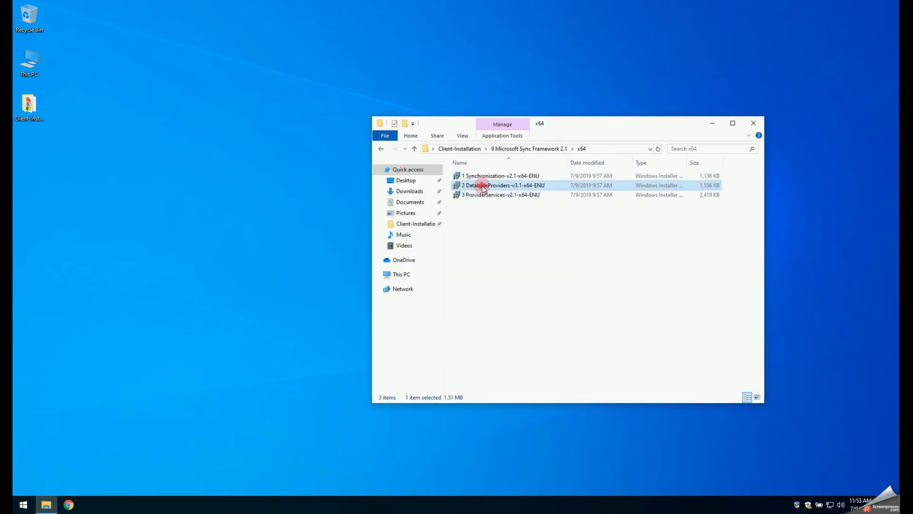
{"action": "double_click", "coordinate": [481, 187]}
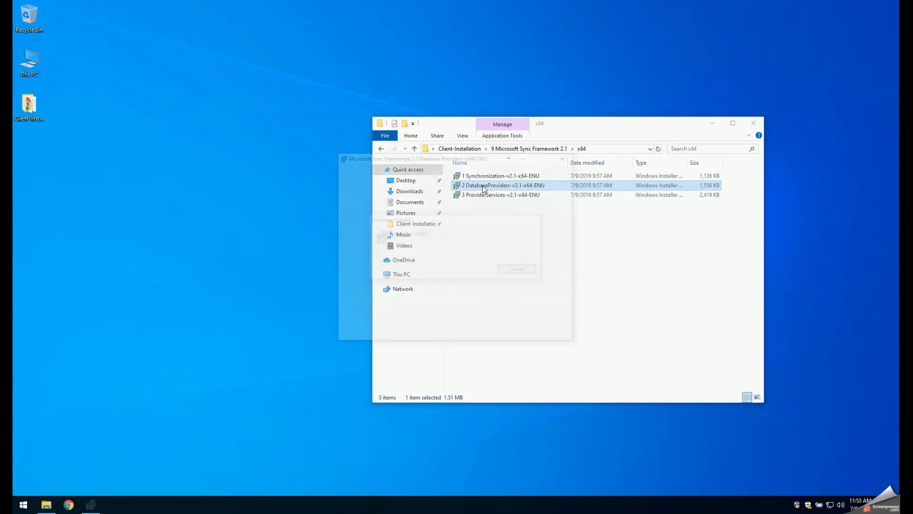
{"action": "left_click", "coordinate": [542, 333]}
{"action": "left_click", "coordinate": [445, 315]}
{"action": "left_click", "coordinate": [543, 334]}
{"action": "left_click", "coordinate": [545, 333]}
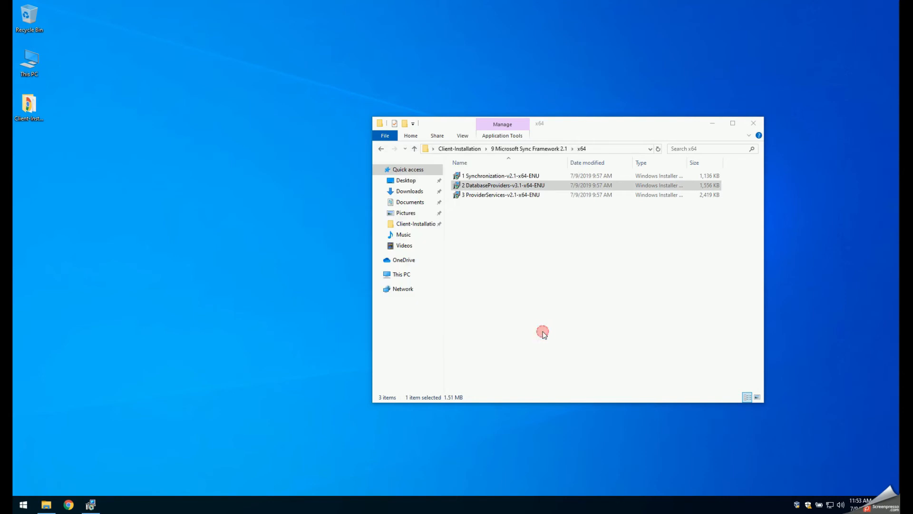
{"action": "left_click", "coordinate": [544, 333]}
- Install 3 ProviderServices-v2.1-x64-ENU, accepting the license agreement, and return to the Client-Installation folder
{"action": "left_click", "coordinate": [509, 196]}
{"action": "double_click", "coordinate": [509, 196]}
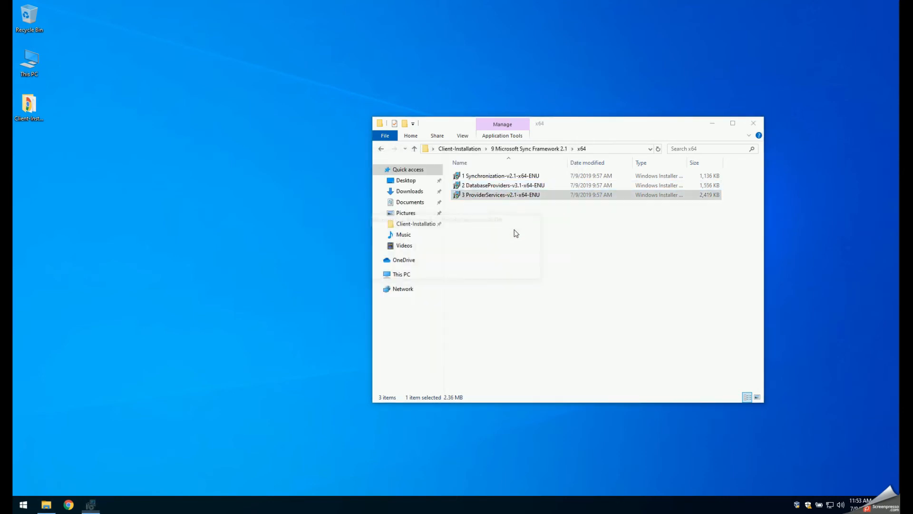
{"action": "left_click", "coordinate": [545, 334]}
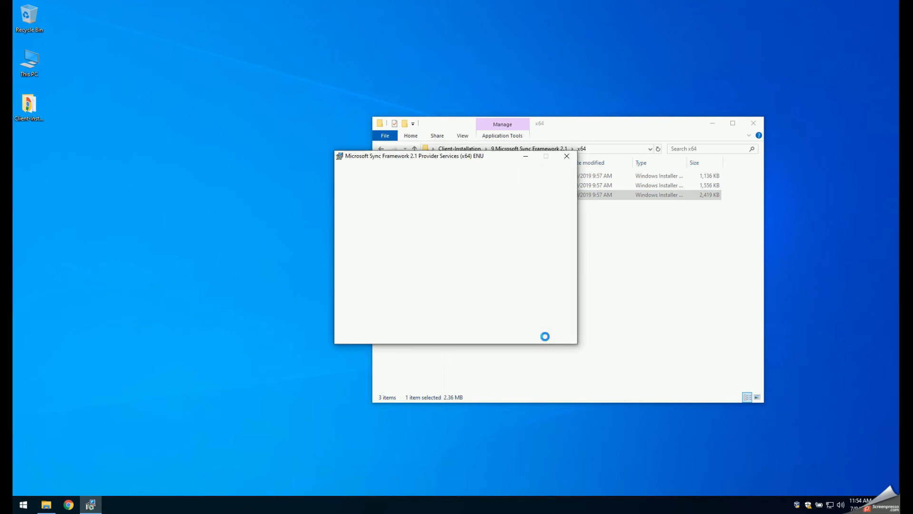
{"action": "left_click", "coordinate": [435, 315]}
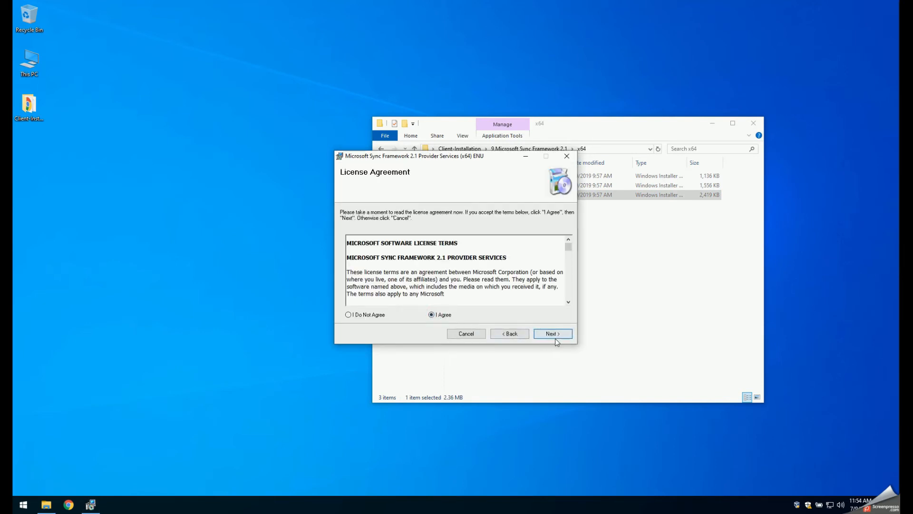
{"action": "left_click", "coordinate": [554, 334]}
{"action": "left_click", "coordinate": [553, 334]}
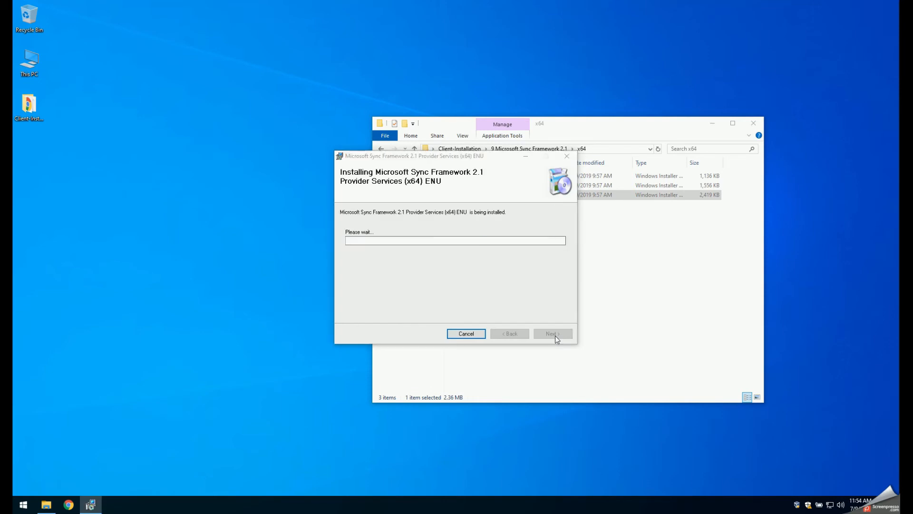
{"action": "left_click", "coordinate": [553, 333]}
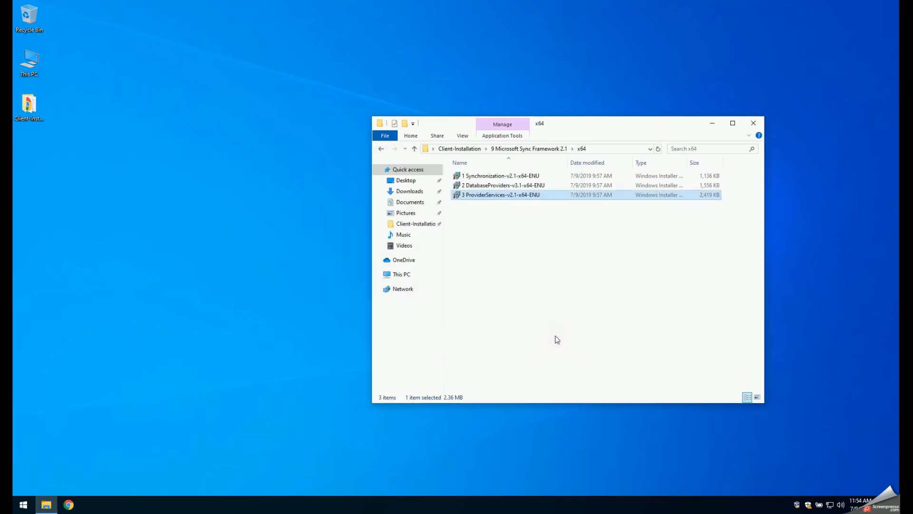
{"action": "left_click", "coordinate": [381, 149]}
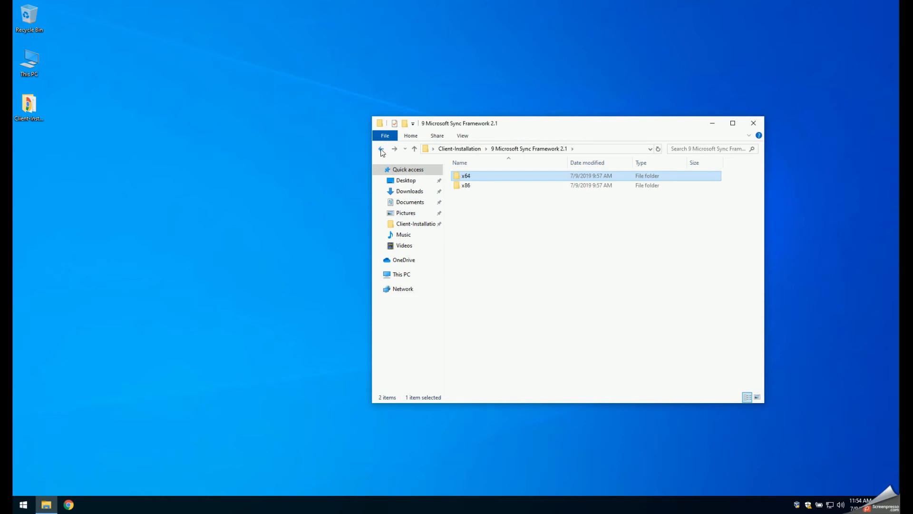
{"action": "left_click", "coordinate": [383, 150]}
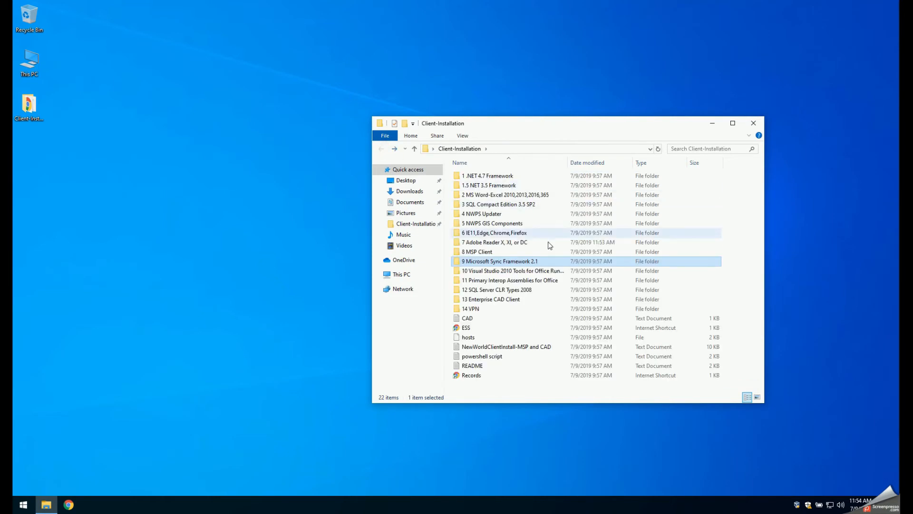
- Install vstor_redist from 10 Visual Studio 2010 Tools for Office Runtime, accepting the license terms, and return to the Client-Installation folder
{"action": "double_click", "coordinate": [527, 272]}
{"action": "left_click", "coordinate": [478, 178]}
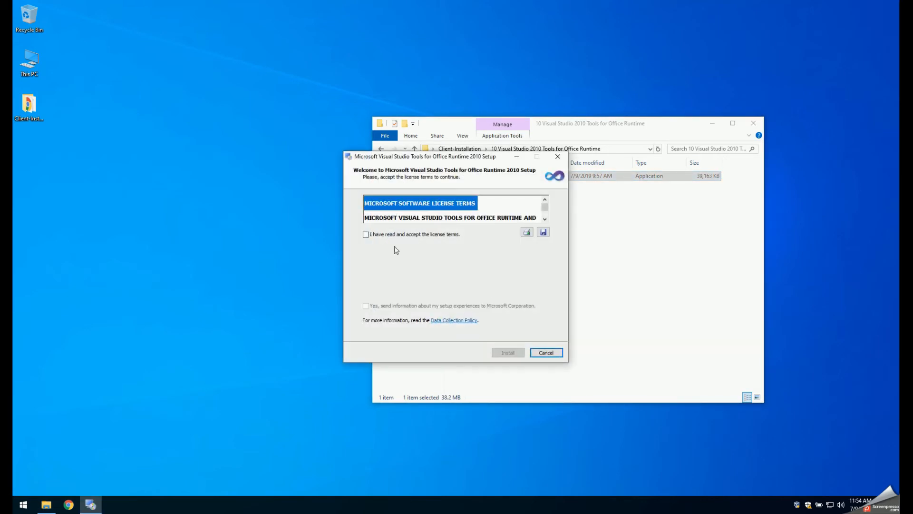
{"action": "left_click", "coordinate": [366, 235]}
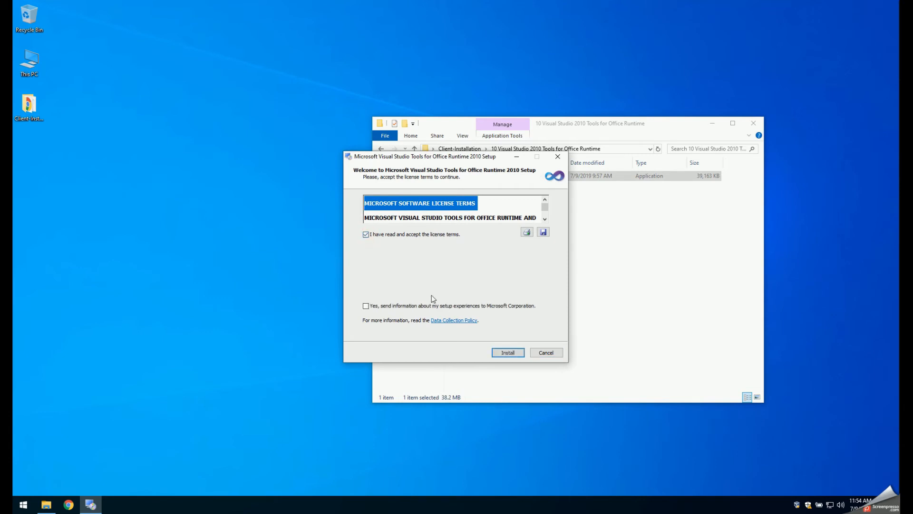
{"action": "left_click", "coordinate": [509, 353]}
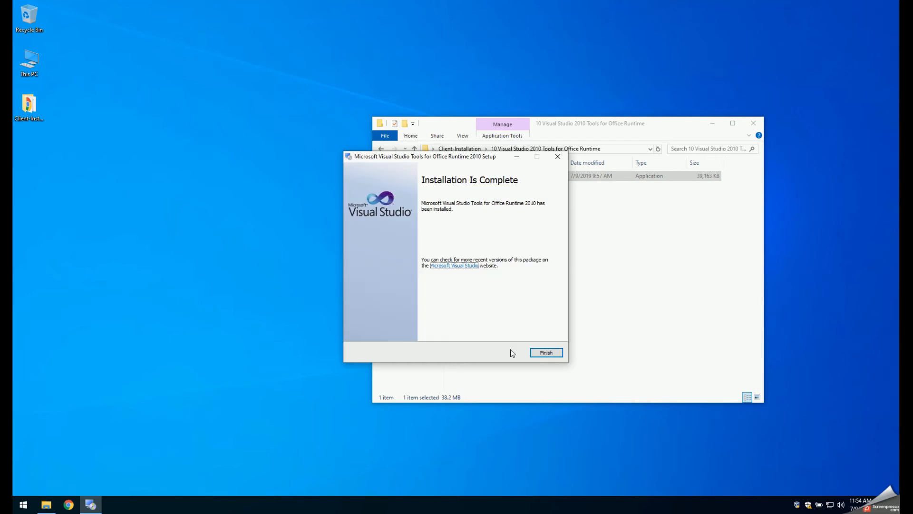
{"action": "left_click", "coordinate": [546, 352]}
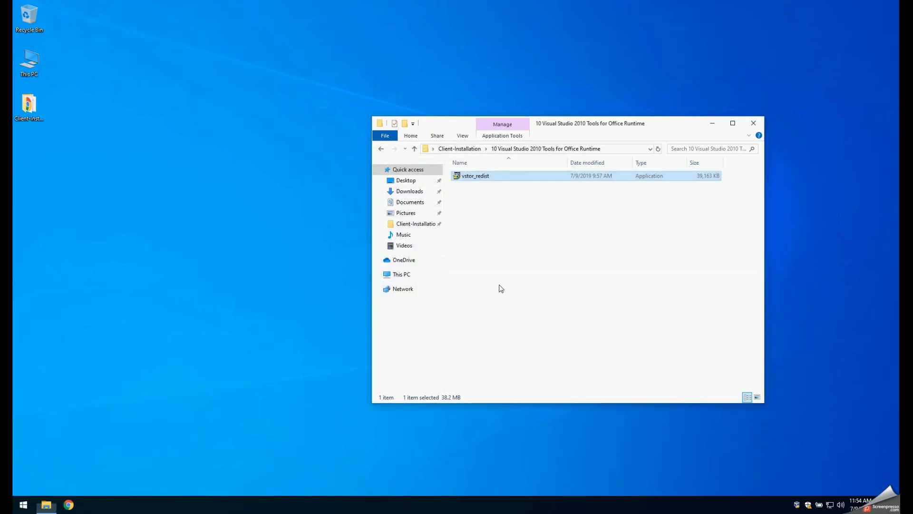
{"action": "left_click", "coordinate": [380, 150]}
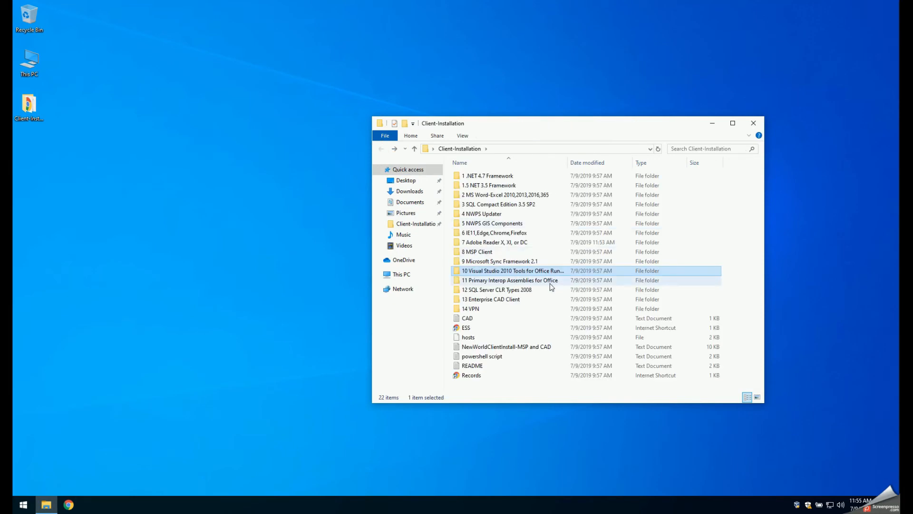
- Check the version folders in 11 Primary Interop Assemblies for Office and return to the Client-Installation folder
{"action": "left_click", "coordinate": [524, 284]}
{"action": "double_click", "coordinate": [524, 284]}
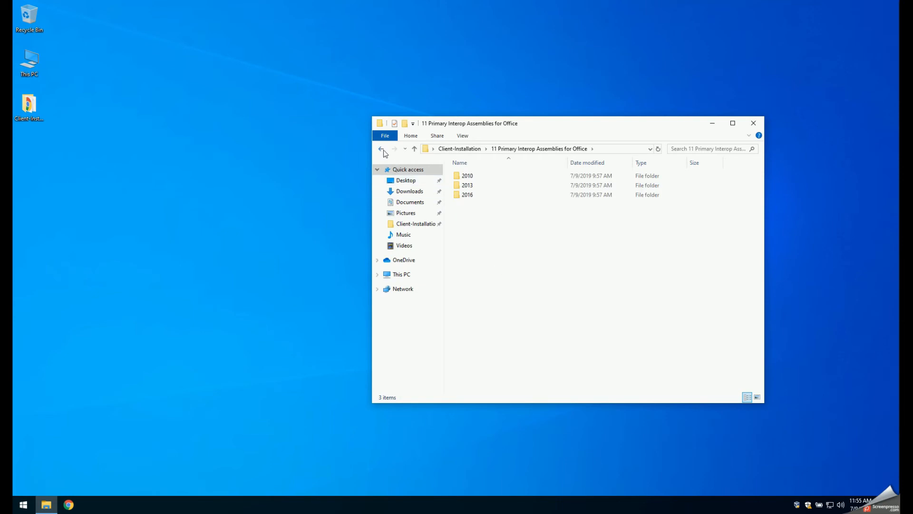
{"action": "left_click", "coordinate": [383, 150]}
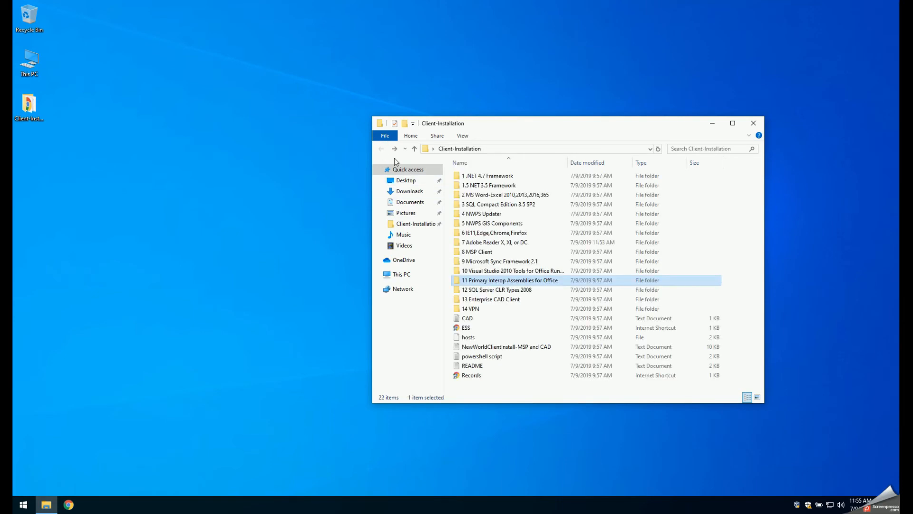
- Install SQLSysClrTypesx86 from 12 SQL Server CLR Types 2008, accepting the license terms and keeping the default registration information
{"action": "double_click", "coordinate": [486, 290]}
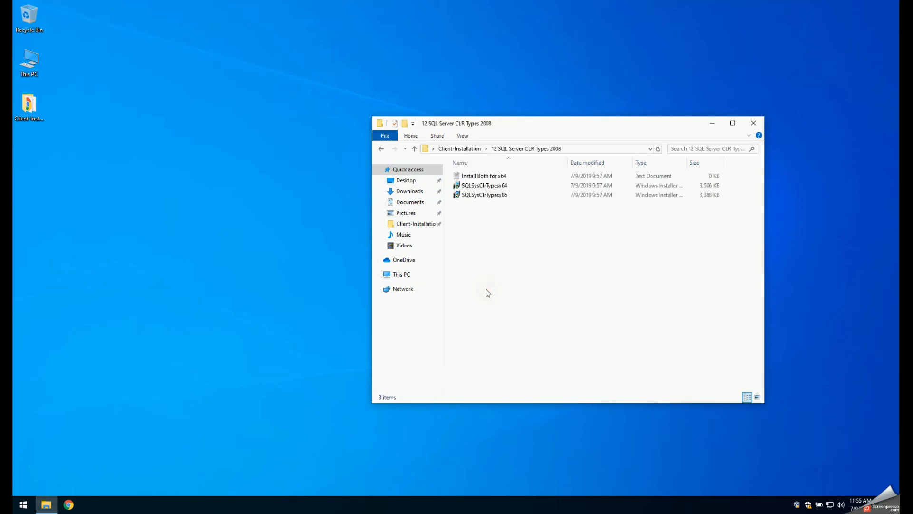
{"action": "double_click", "coordinate": [490, 195]}
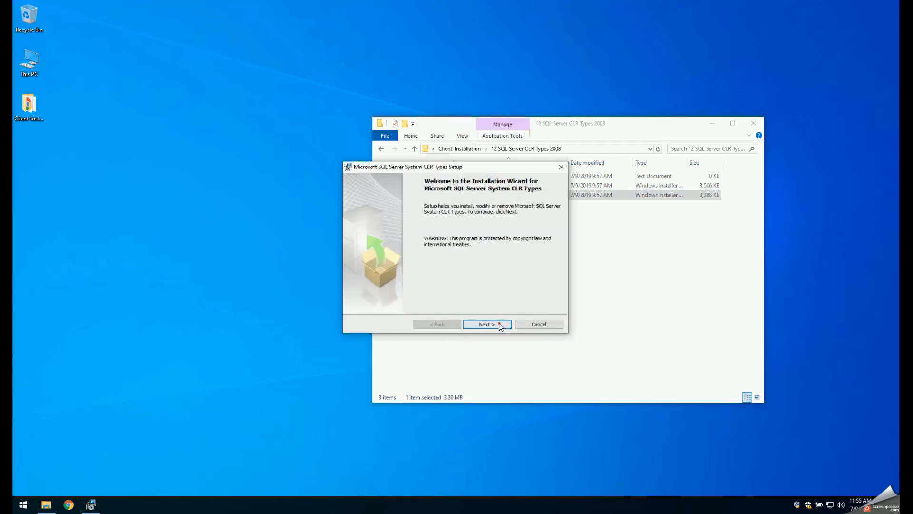
{"action": "left_click", "coordinate": [500, 325]}
{"action": "left_click", "coordinate": [418, 293]}
{"action": "left_click", "coordinate": [494, 323]}
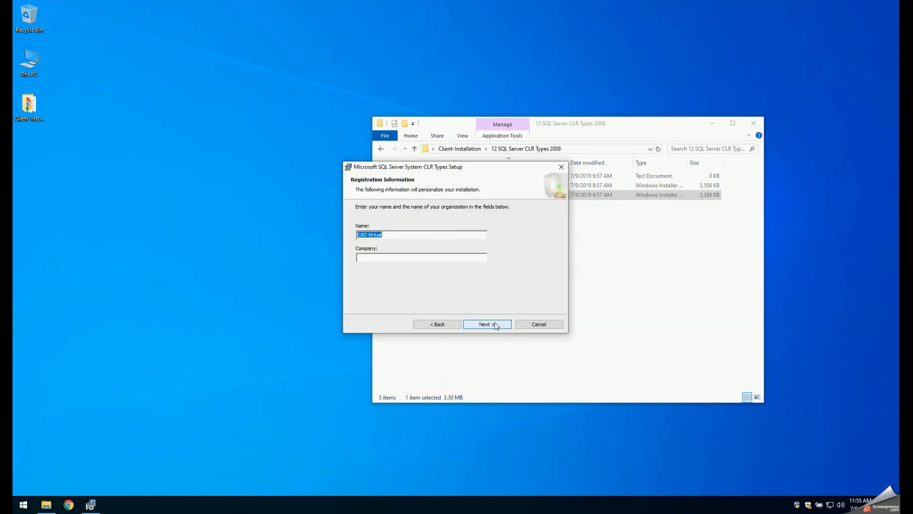
{"action": "left_click", "coordinate": [499, 327]}
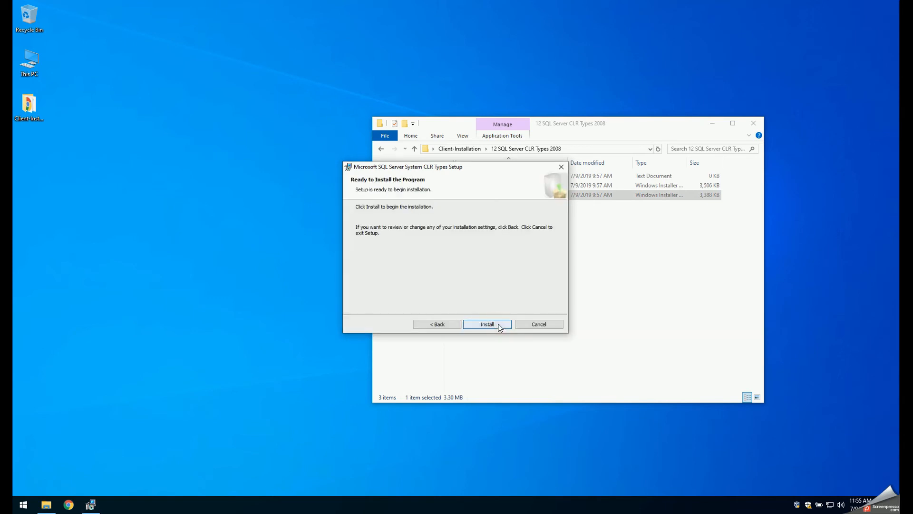
{"action": "left_click", "coordinate": [500, 327]}
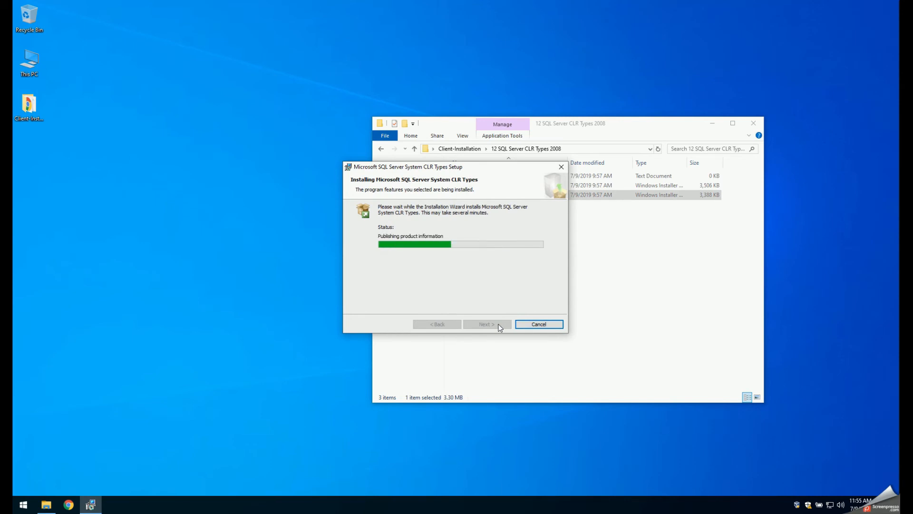
{"action": "left_click", "coordinate": [498, 325]}
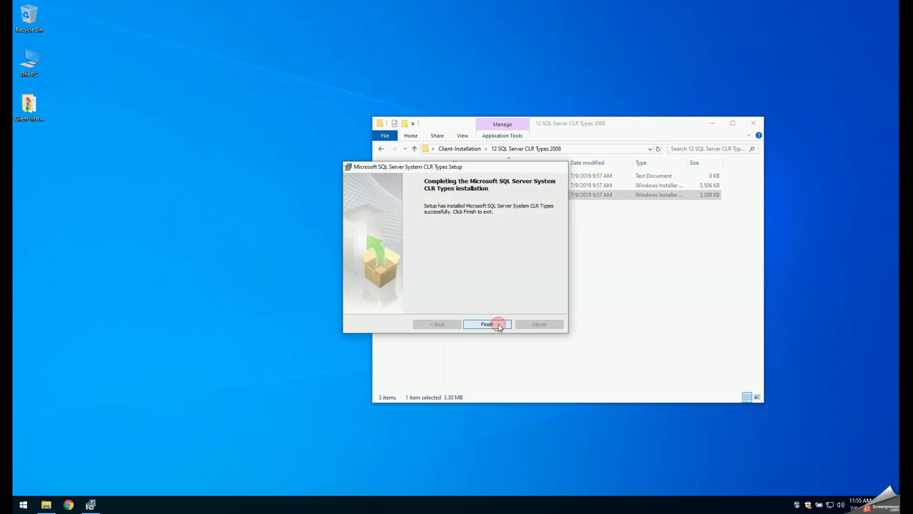
- Install SQLSysClrTypesx64 from the same folder, accepting the license terms, and return to the Client-Installation folder
{"action": "double_click", "coordinate": [490, 185]}
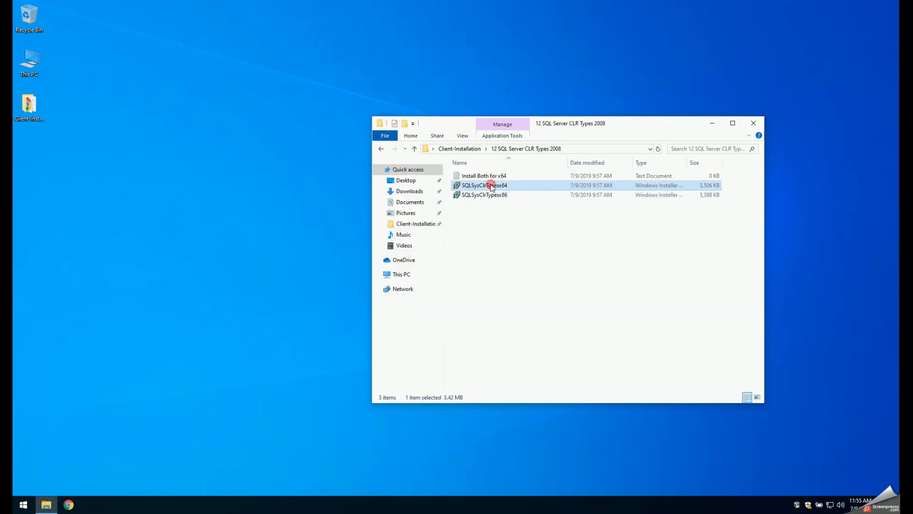
{"action": "left_click", "coordinate": [495, 324]}
{"action": "left_click", "coordinate": [429, 292]}
{"action": "left_click", "coordinate": [482, 324]}
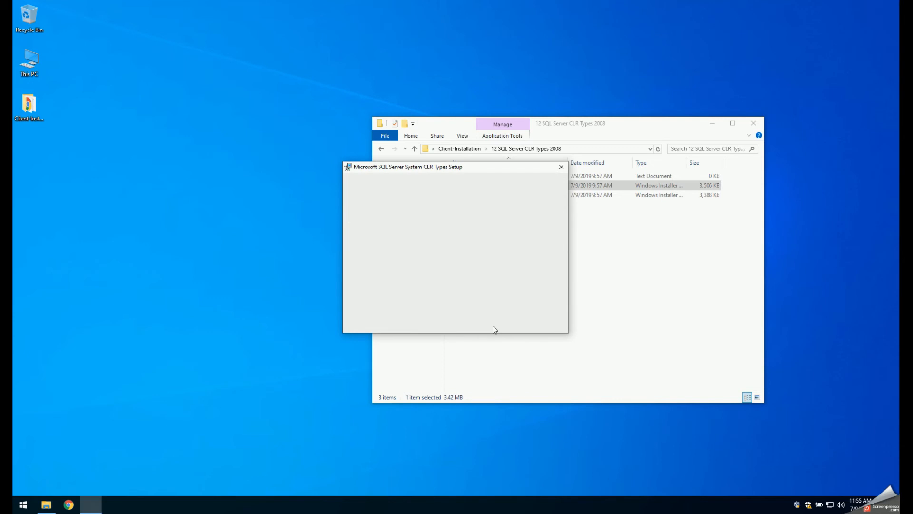
{"action": "left_click", "coordinate": [493, 326]}
{"action": "left_click", "coordinate": [492, 326]}
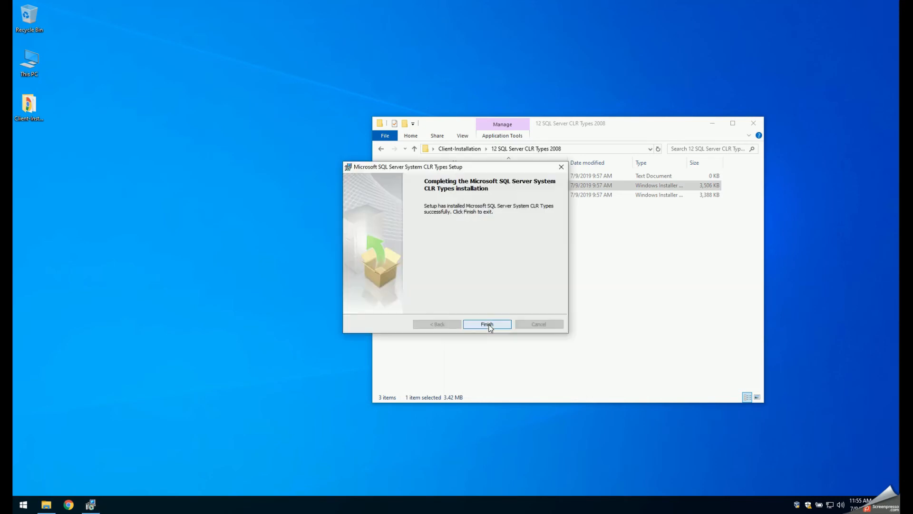
{"action": "left_click", "coordinate": [489, 325]}
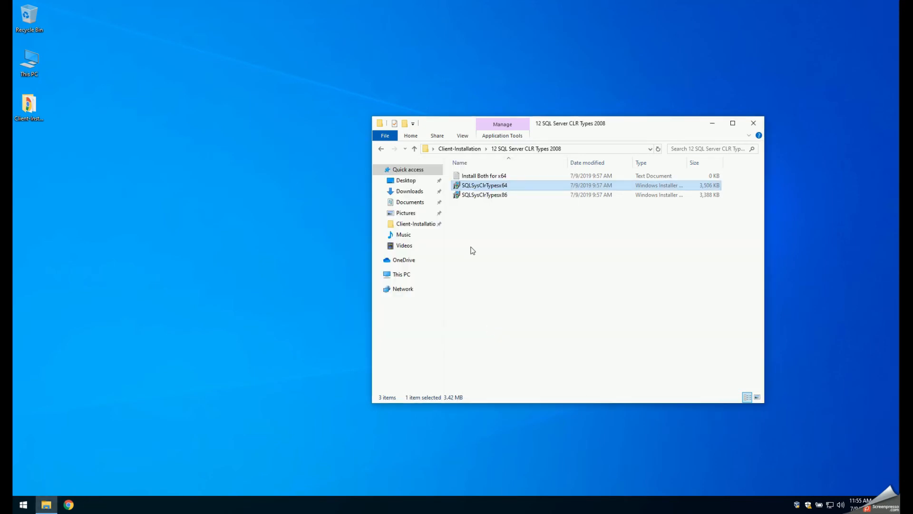
{"action": "left_click", "coordinate": [381, 149]}
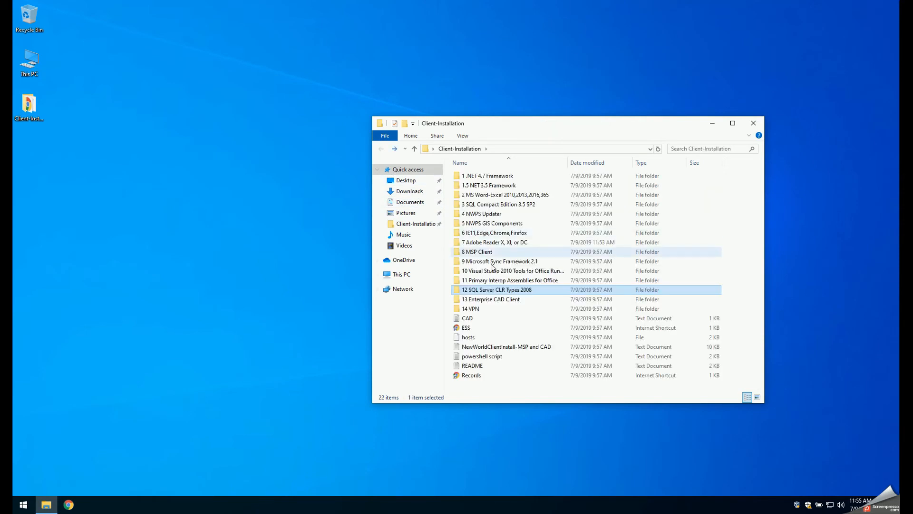
- Open the servers text file in 13 Enterprise CAD Client and start the NewWorld.Enterprise.CAD.Client.x64 installer up to its server locations
{"action": "double_click", "coordinate": [499, 299]}
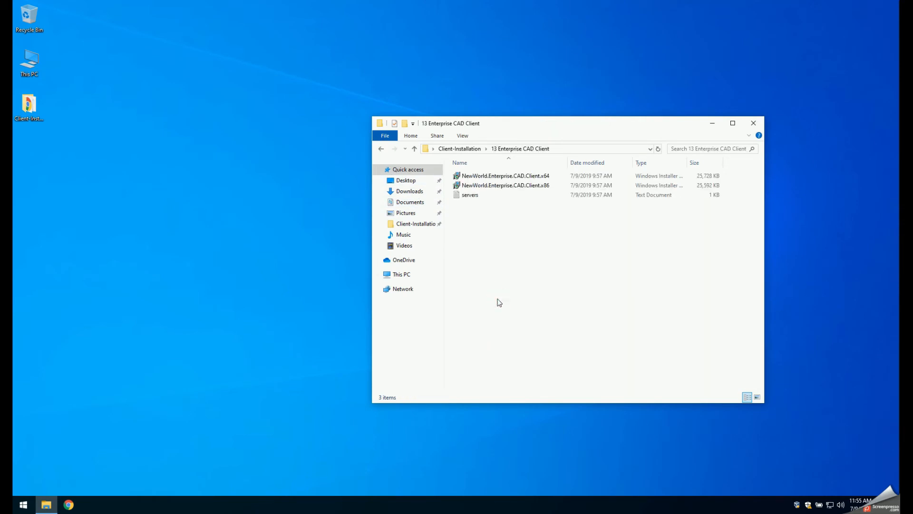
{"action": "double_click", "coordinate": [457, 195]}
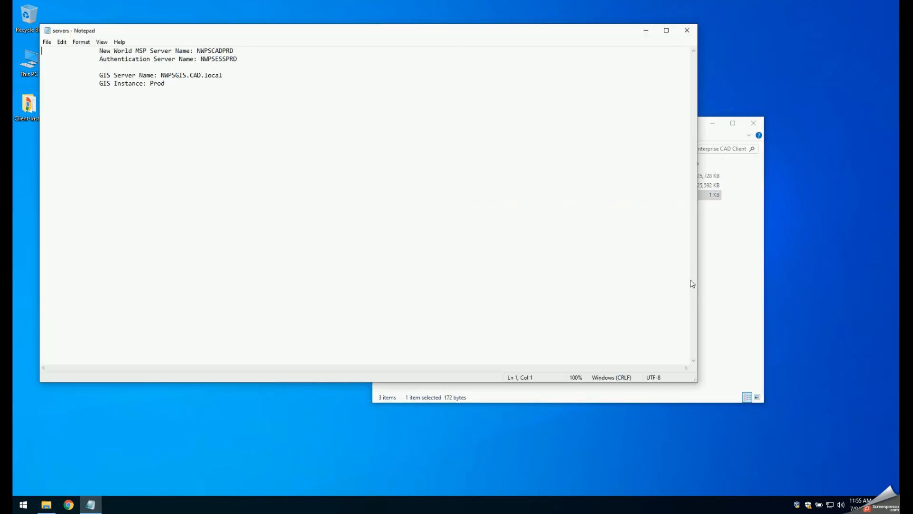
{"action": "left_click", "coordinate": [723, 281]}
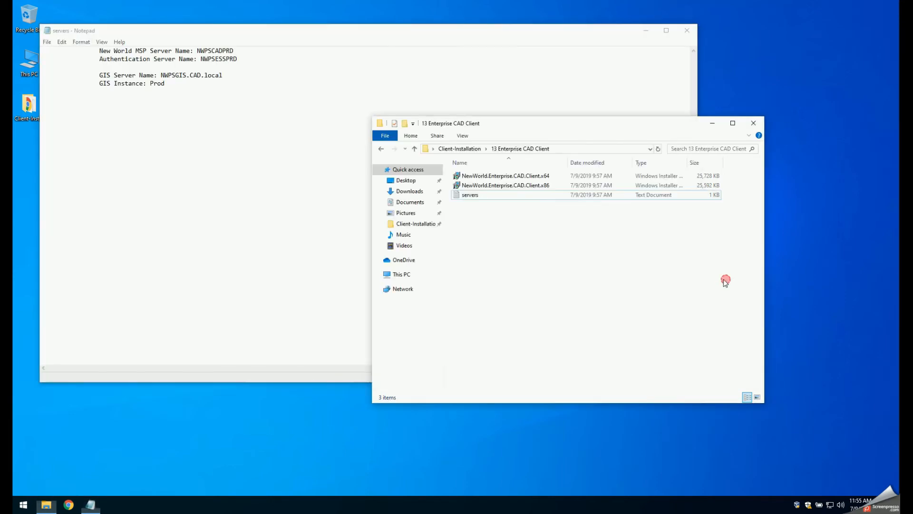
{"action": "double_click", "coordinate": [504, 177]}
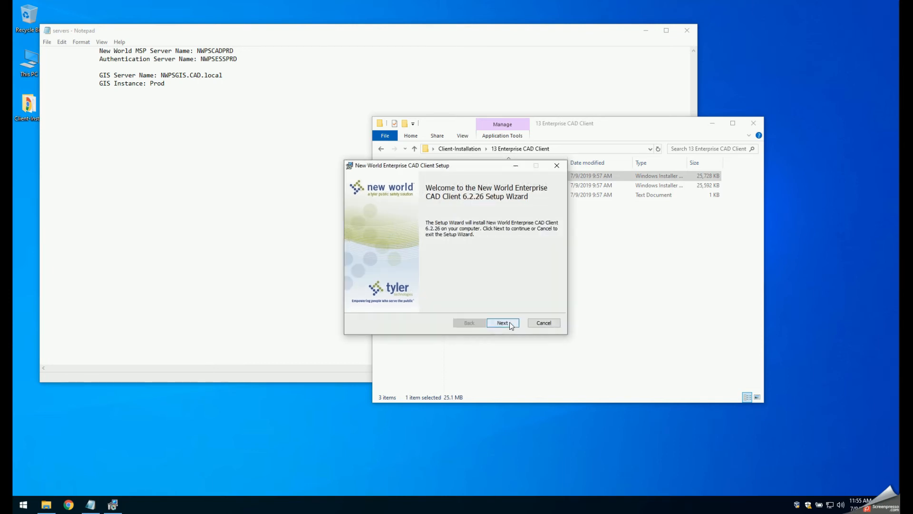
{"action": "left_click", "coordinate": [509, 321]}
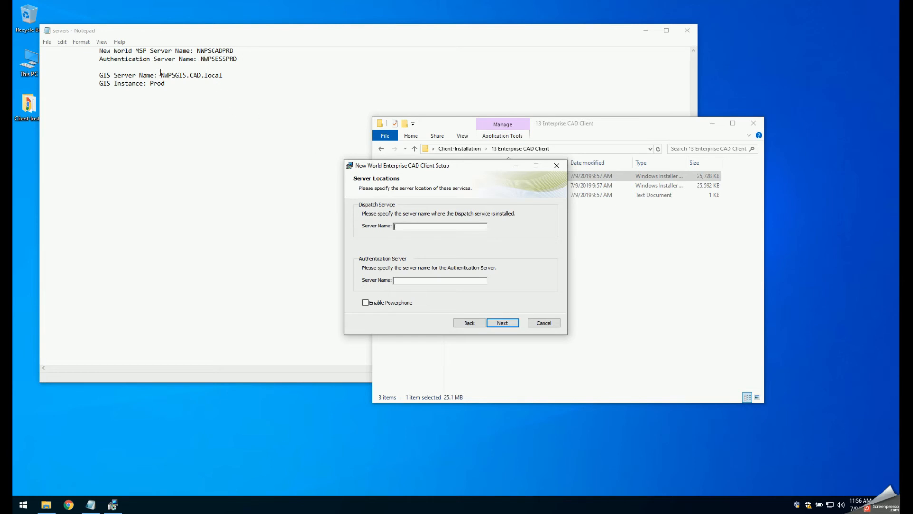
- Copy NWPSCADPRD from the servers file into the Dispatch Service server name, narrowing the Notepad window to uncover the installer
{"action": "left_click", "coordinate": [194, 51]}
{"action": "double_click", "coordinate": [196, 51]}
{"action": "right_click", "coordinate": [228, 50]}
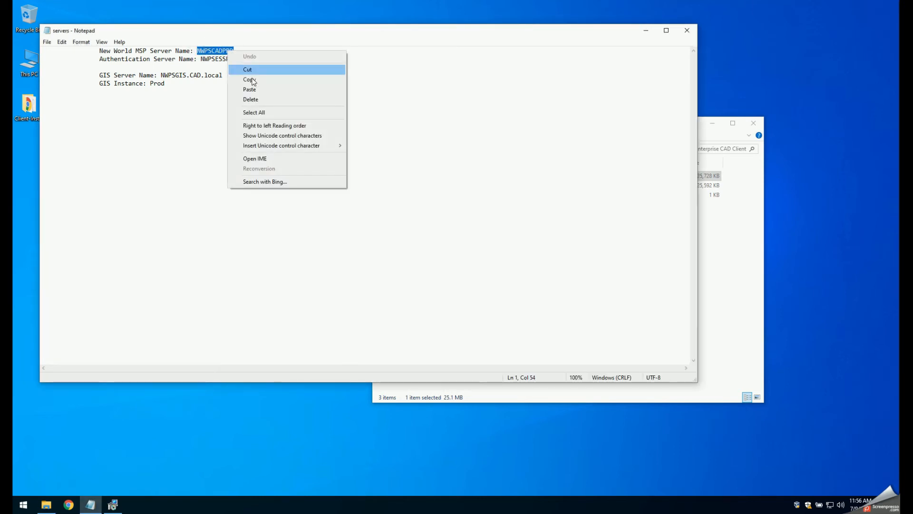
{"action": "left_click", "coordinate": [249, 80]}
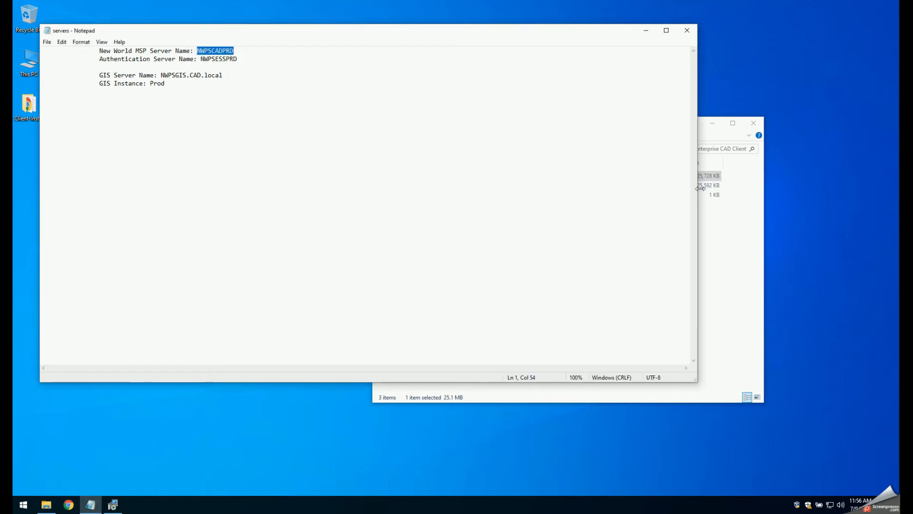
{"action": "left_click_drag", "start_coordinate": [697, 192], "coordinate": [305, 193]}
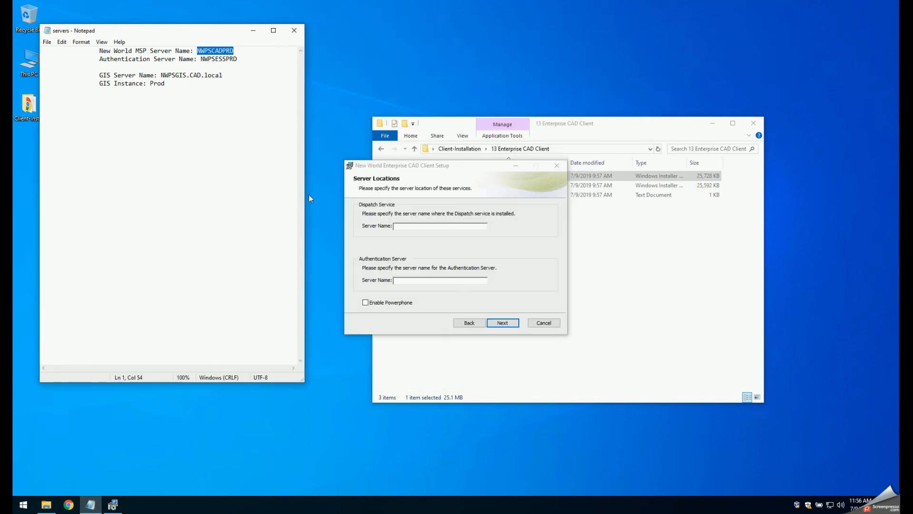
{"action": "left_click", "coordinate": [427, 229]}
{"action": "key", "text": "ctrl+v"}
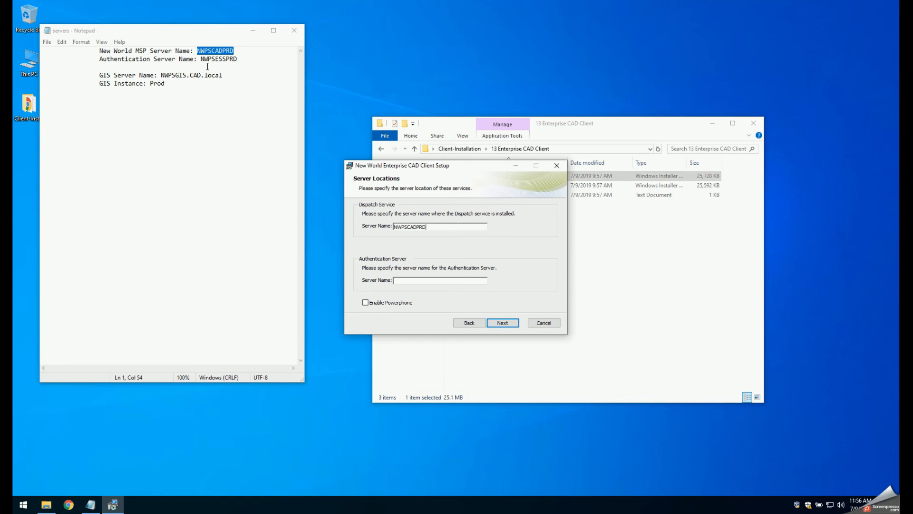
- Copy NWPSESSPRD from the servers file into the Authentication Server name and continue to the GIS configuration
{"action": "left_click_drag", "start_coordinate": [200, 59], "coordinate": [237, 59]}
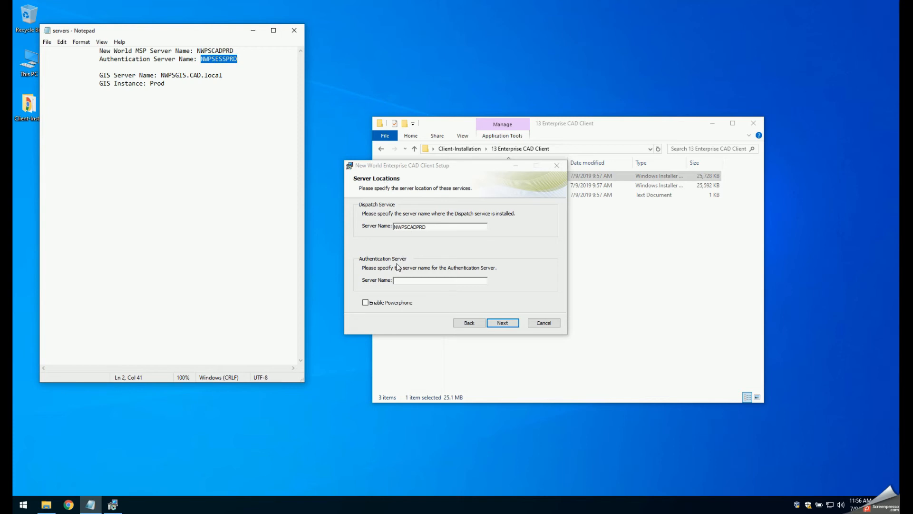
{"action": "left_click", "coordinate": [405, 280]}
{"action": "key", "text": "ctrl+v"}
{"action": "left_click", "coordinate": [499, 323]}
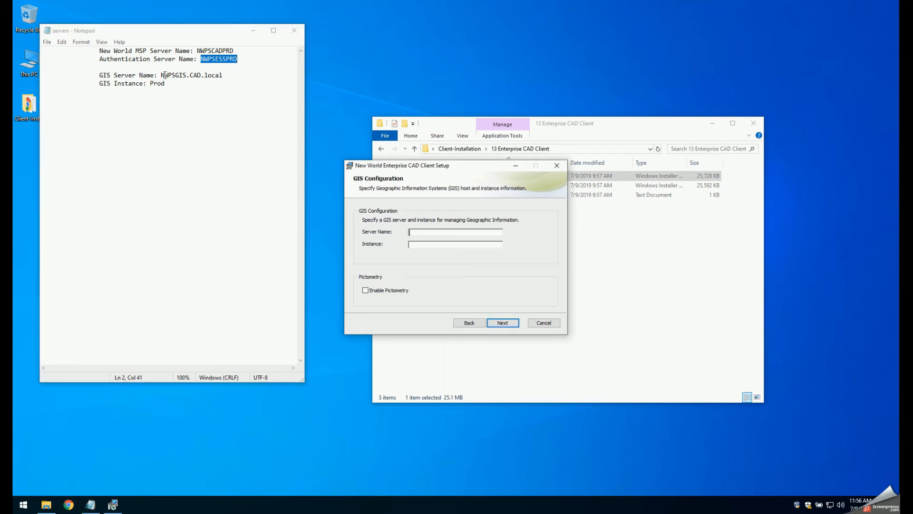
- Set the GIS server name to NWPSGIS.CAD.local and the instance to Prod from the servers file, and enable Pictometry
{"action": "left_click_drag", "start_coordinate": [163, 74], "coordinate": [224, 77]}
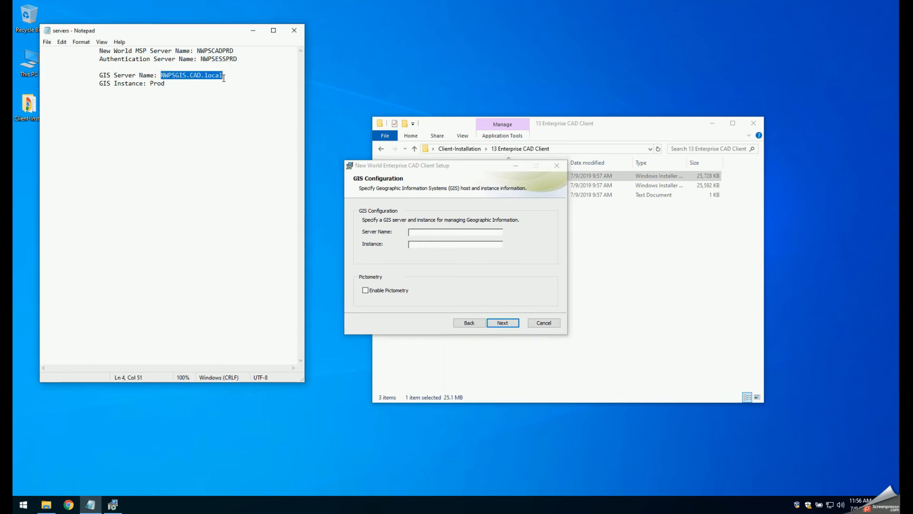
{"action": "left_click", "coordinate": [426, 234]}
{"action": "key", "text": "ctrl+v"}
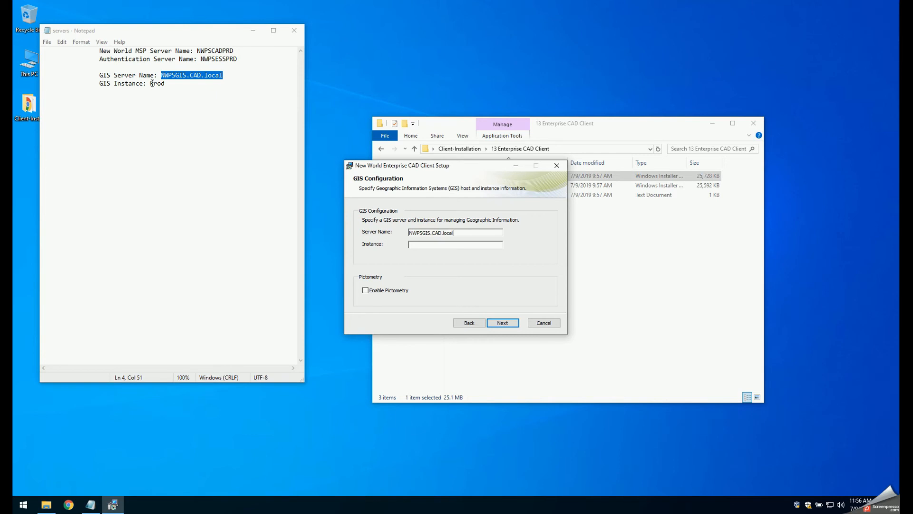
{"action": "left_click_drag", "start_coordinate": [150, 84], "coordinate": [165, 84]}
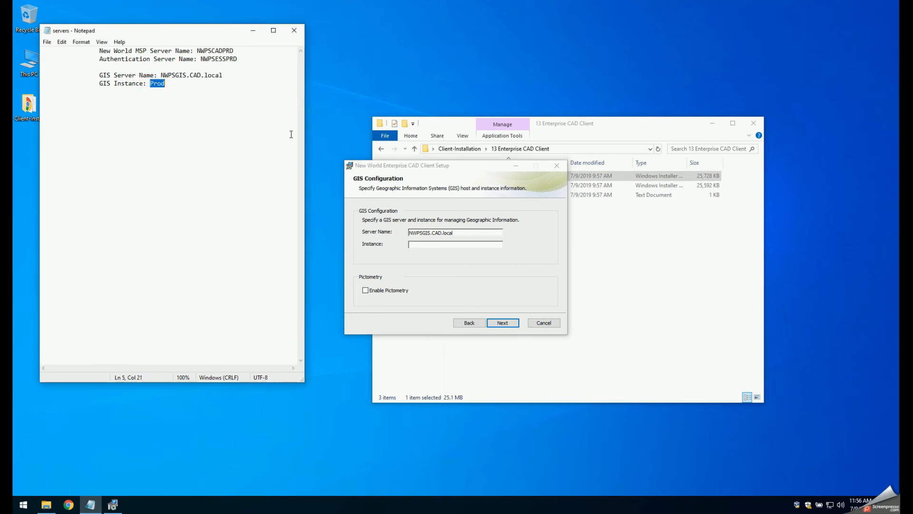
{"action": "left_click", "coordinate": [430, 246]}
{"action": "key", "text": "ctrl+v"}
{"action": "left_click", "coordinate": [366, 290]}
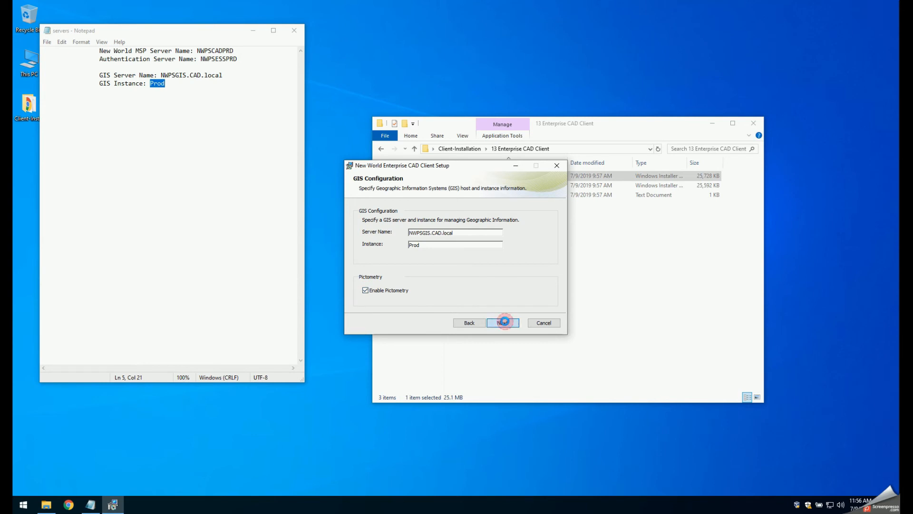
{"action": "left_click", "coordinate": [505, 322]}
- Complete the Enterprise CAD Client installation, return to the Client-Installation folder and close the servers file
{"action": "left_click", "coordinate": [494, 322]}
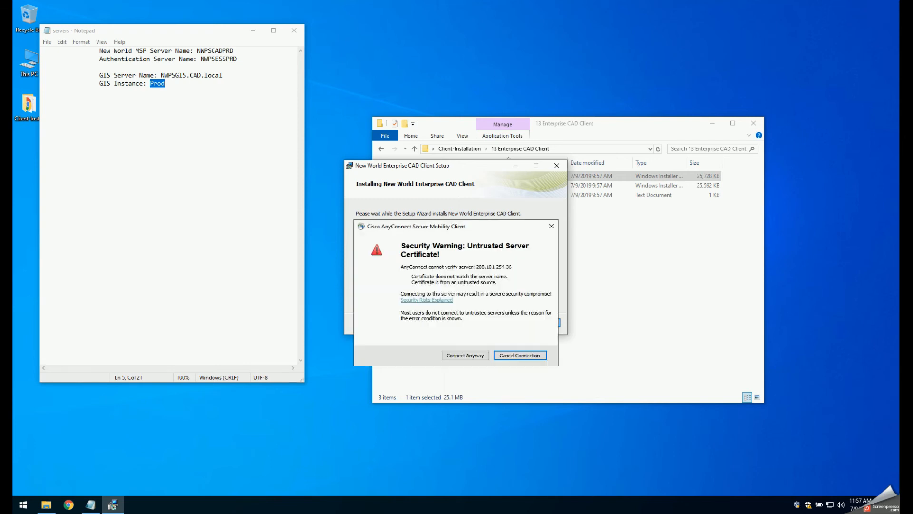
{"action": "left_click_drag", "start_coordinate": [455, 226], "coordinate": [912, 159]}
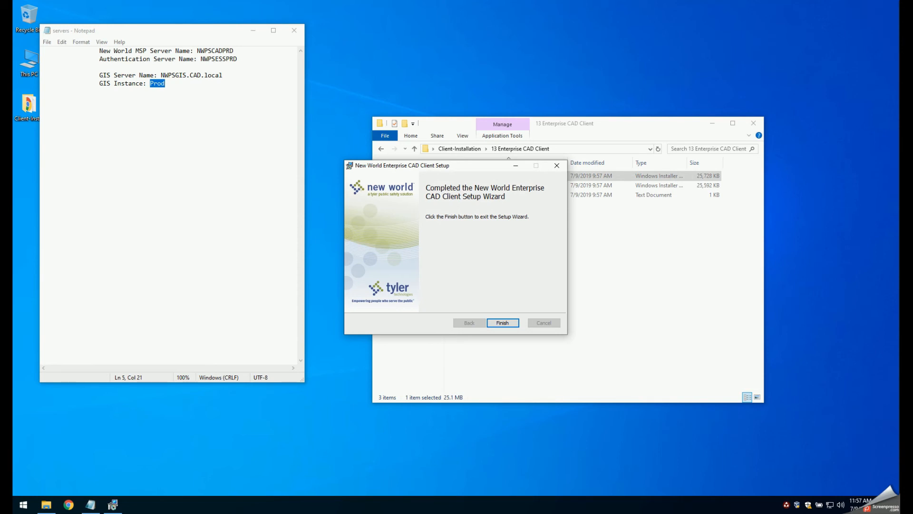
{"action": "left_click", "coordinate": [496, 323]}
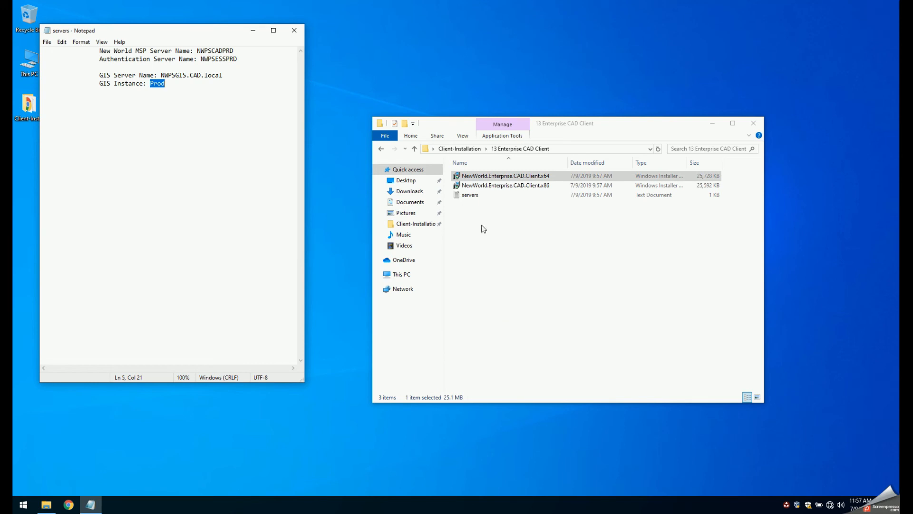
{"action": "left_click", "coordinate": [383, 150]}
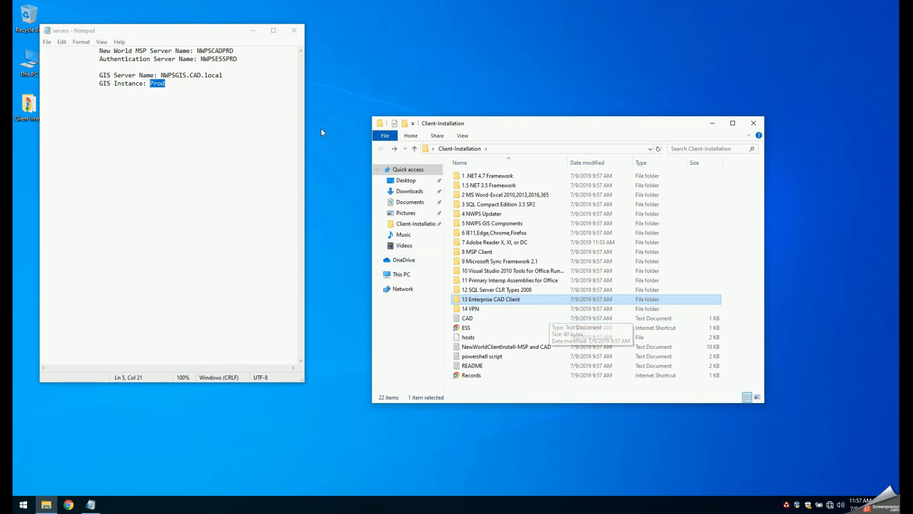
{"action": "left_click", "coordinate": [294, 30]}
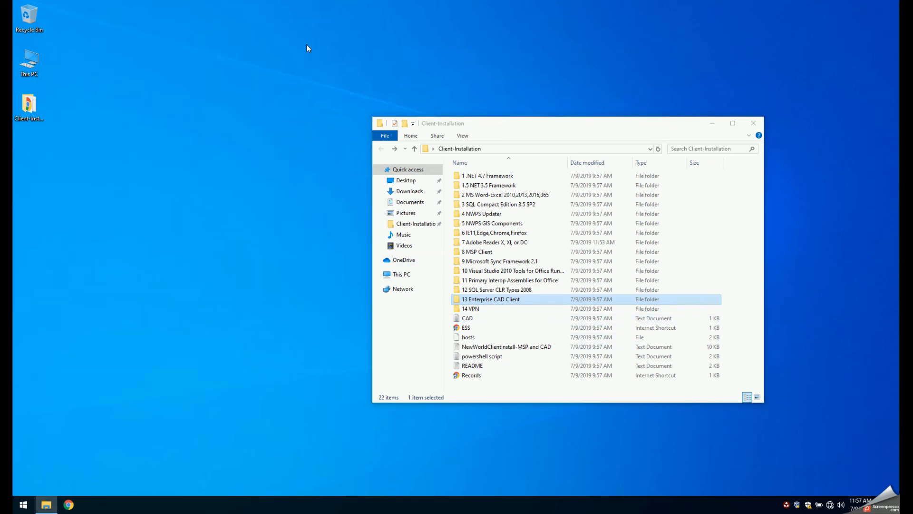
- Move the ESS and Records internet shortcuts from the Client-Installation folder to the desktop
{"action": "left_click_drag", "start_coordinate": [489, 126], "coordinate": [459, 100]}
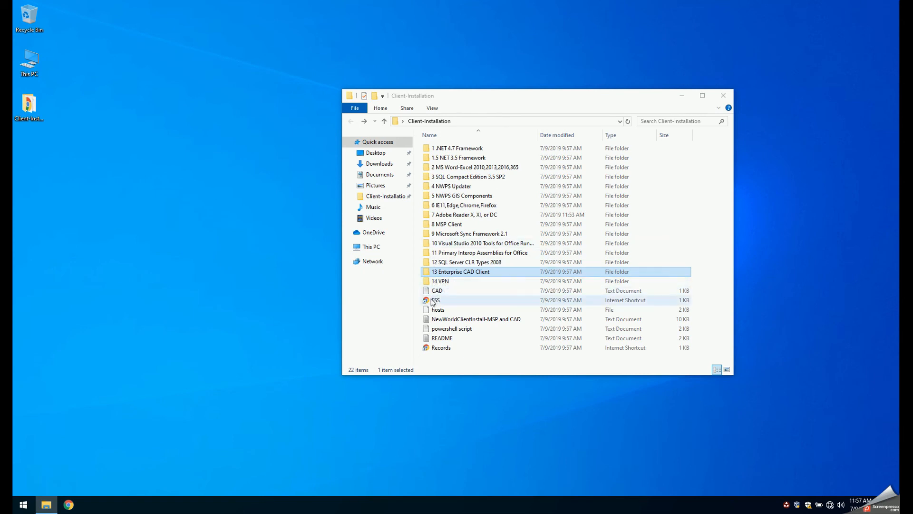
{"action": "left_click_drag", "start_coordinate": [432, 302], "coordinate": [36, 138]}
{"action": "left_click", "coordinate": [438, 337]}
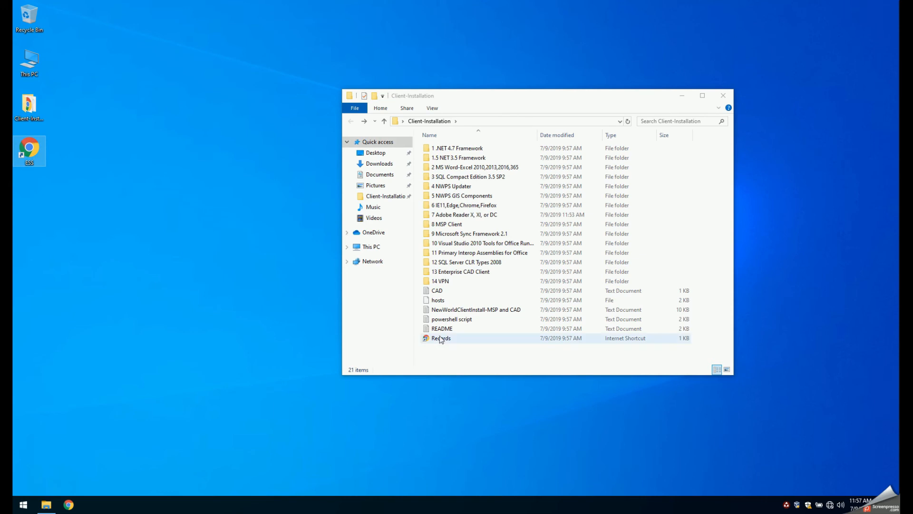
{"action": "left_click_drag", "start_coordinate": [439, 337], "coordinate": [30, 190]}
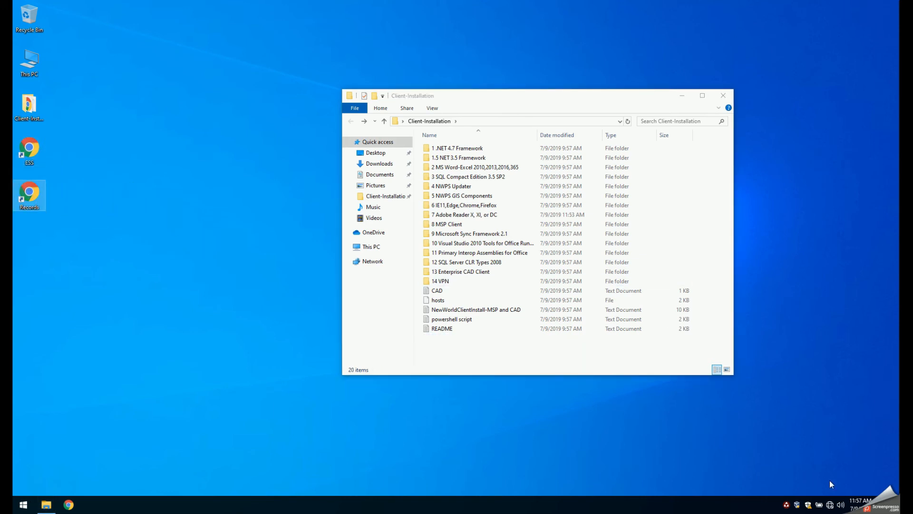
{"action": "mouse_move", "coordinate": [832, 505]}
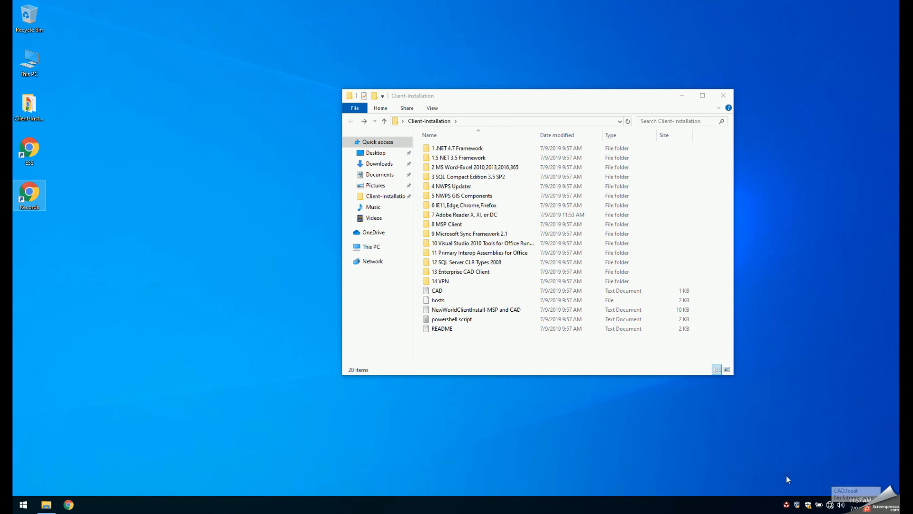
- Open the Enterprise CAD Client Manager, restart all its application services, and arrange it clear of the Client-Installation window
{"action": "left_click", "coordinate": [787, 505]}
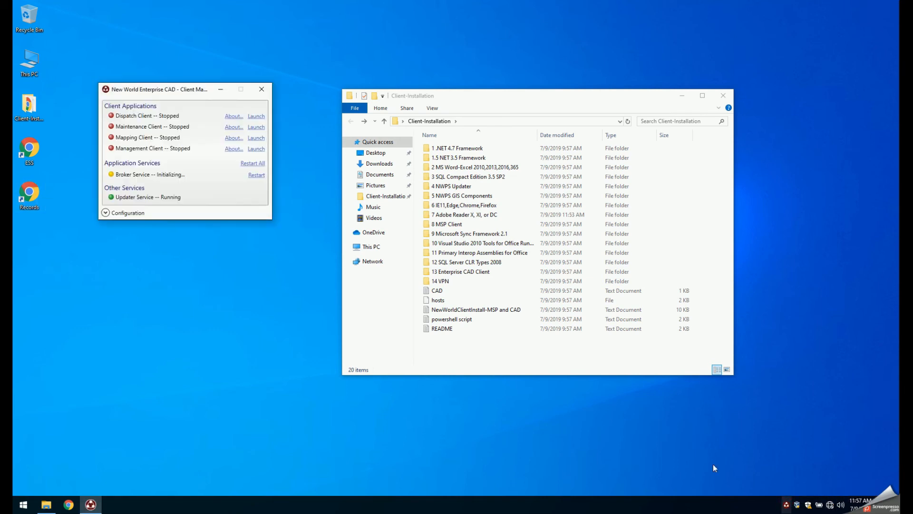
{"action": "left_click_drag", "start_coordinate": [166, 89], "coordinate": [778, 19]}
{"action": "left_click", "coordinate": [859, 92]}
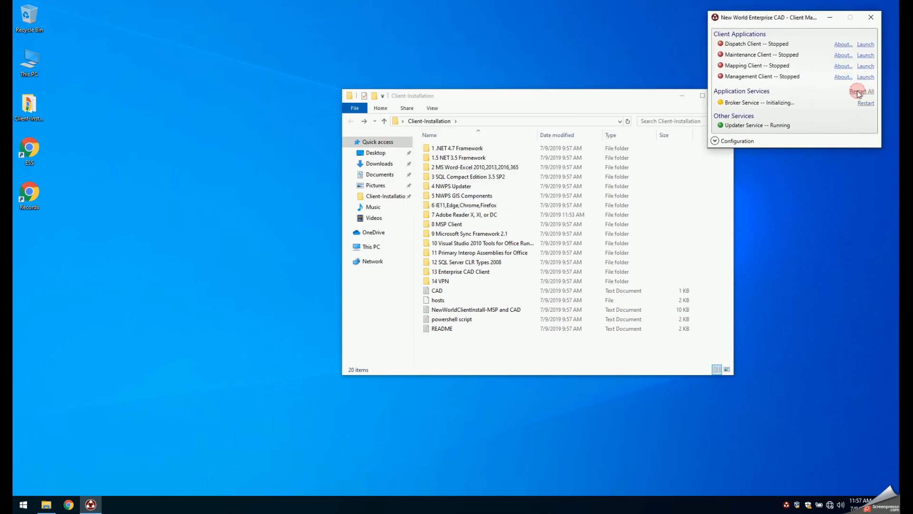
{"action": "left_click_drag", "start_coordinate": [541, 95], "coordinate": [453, 86]}
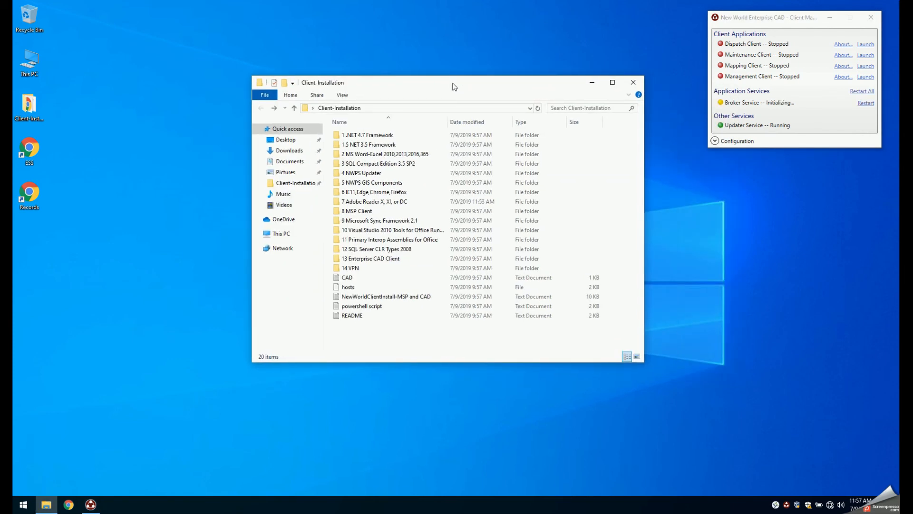
- Open the New World Updater, minimize the Client-Installation window, install the downloaded CAD GIS Data update and close the updater
{"action": "double_click", "coordinate": [776, 506]}
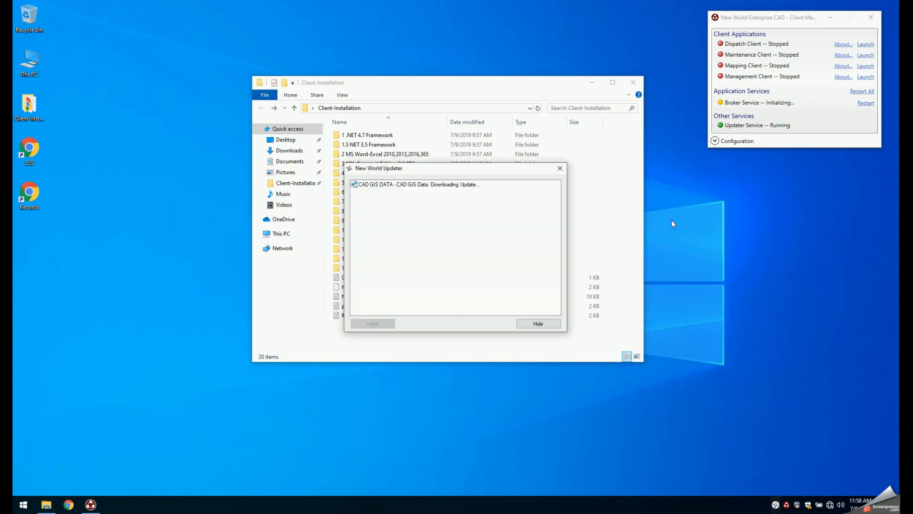
{"action": "left_click", "coordinate": [592, 83]}
{"action": "left_click_drag", "start_coordinate": [481, 170], "coordinate": [441, 89]}
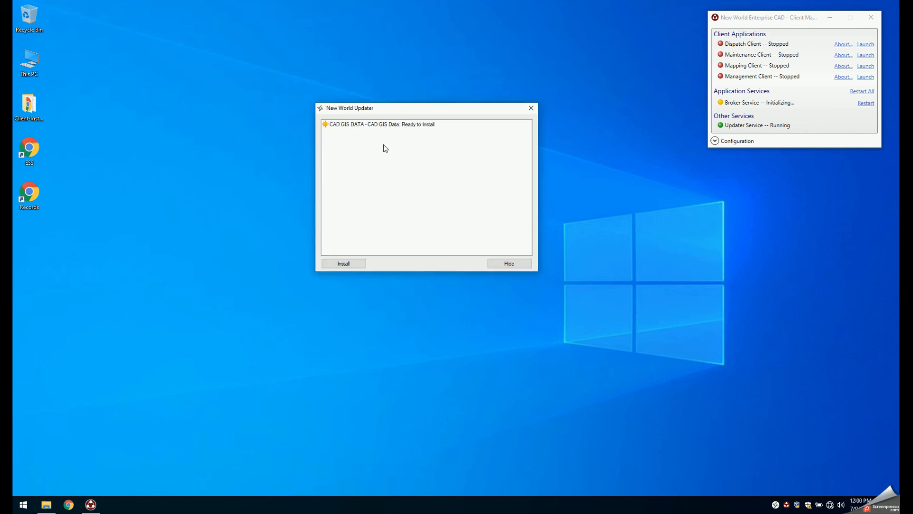
{"action": "left_click_drag", "start_coordinate": [387, 110], "coordinate": [394, 131]}
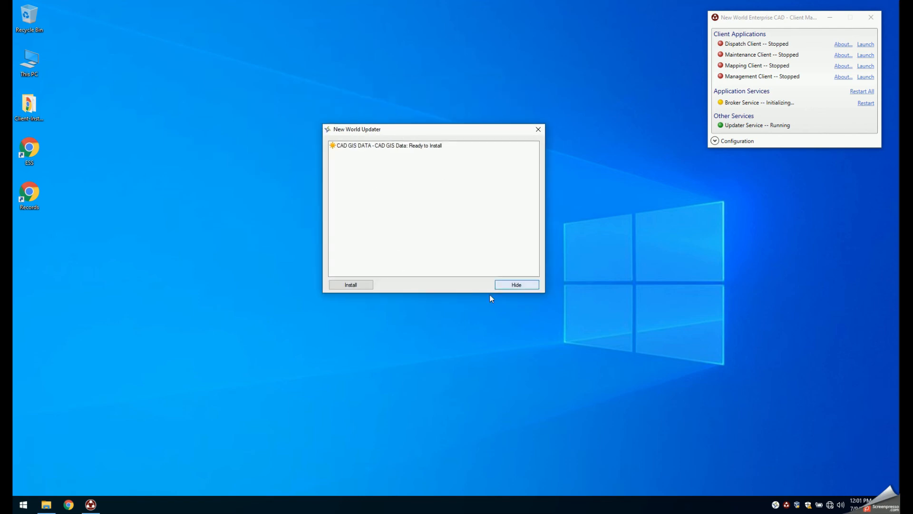
{"action": "left_click", "coordinate": [356, 287]}
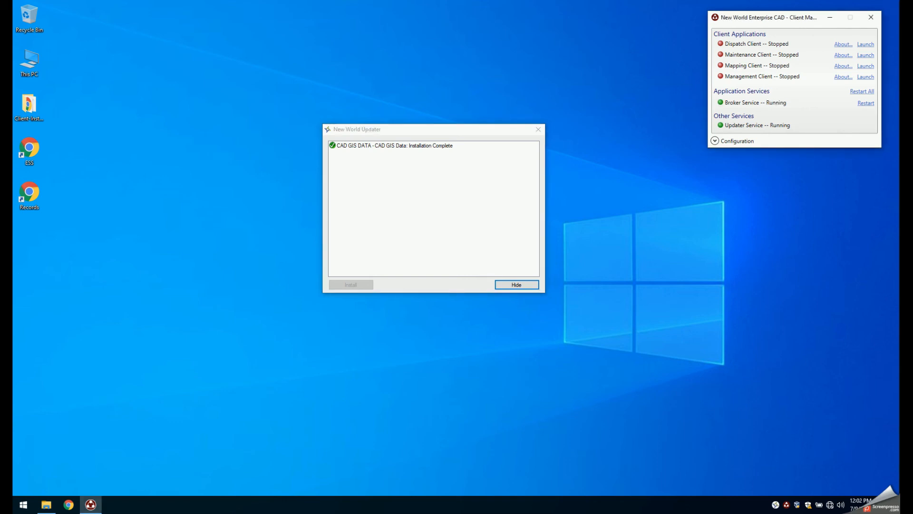
{"action": "left_click", "coordinate": [538, 129]}
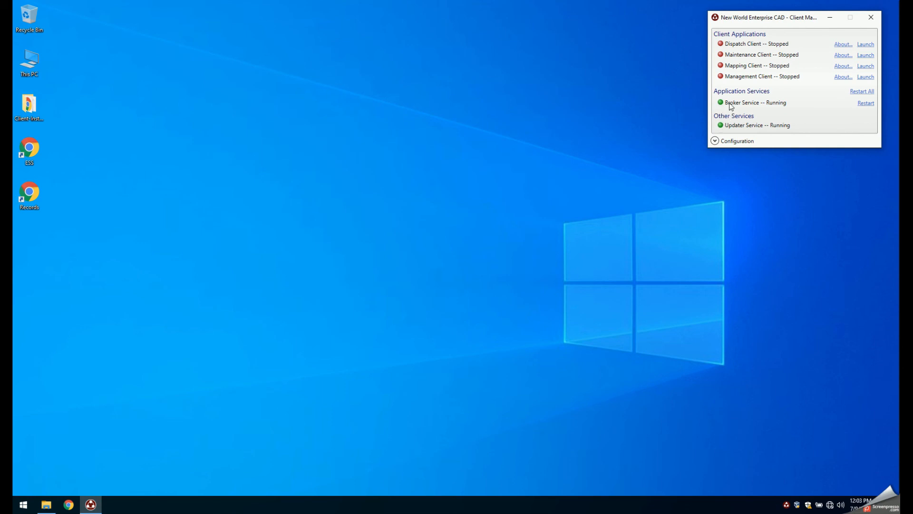
- Launch the Dispatch Client from the Client Manager and log in with the account password for the prefilled username
{"action": "left_click", "coordinate": [862, 45]}
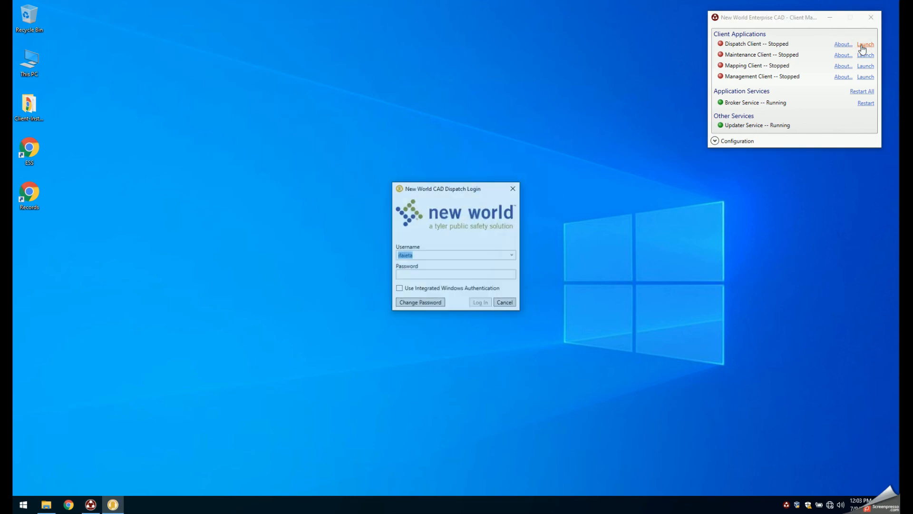
{"action": "left_click", "coordinate": [431, 274]}
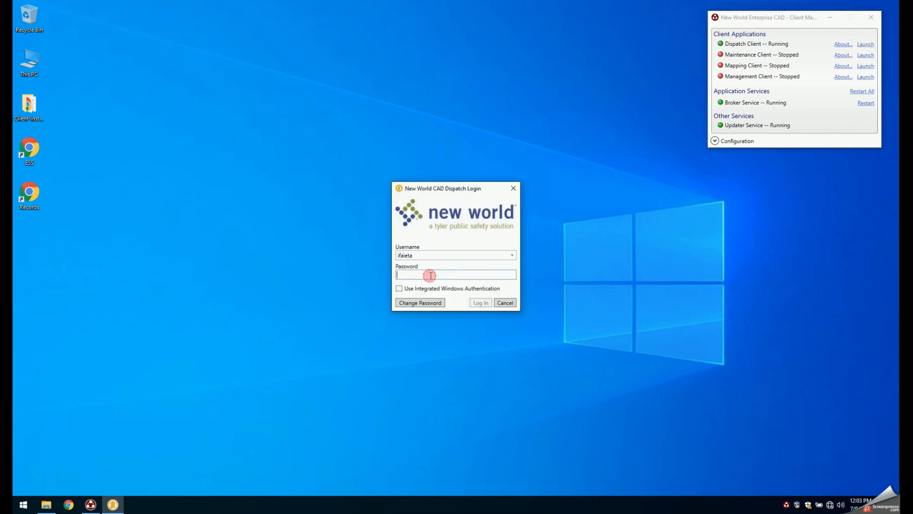
{"action": "type", "text": "••••••••••"}
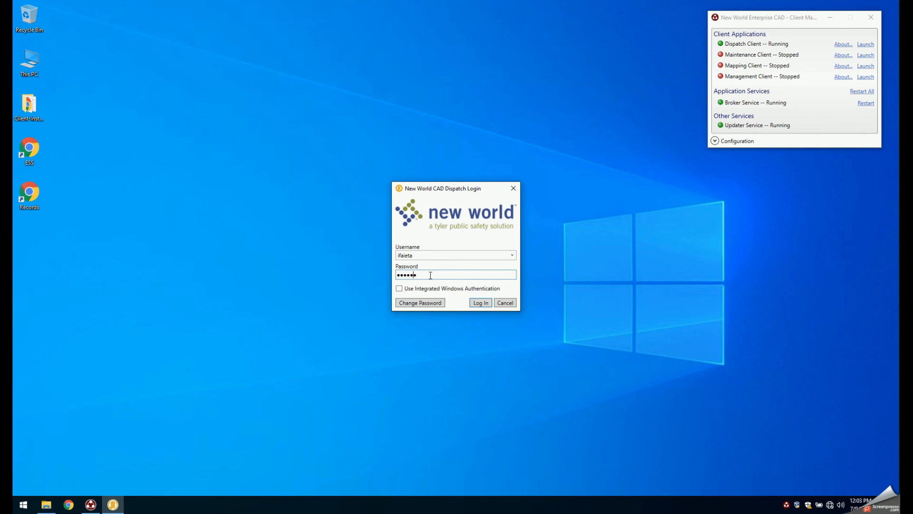
{"action": "type", "text": "••"}
{"action": "key", "text": "Return"}
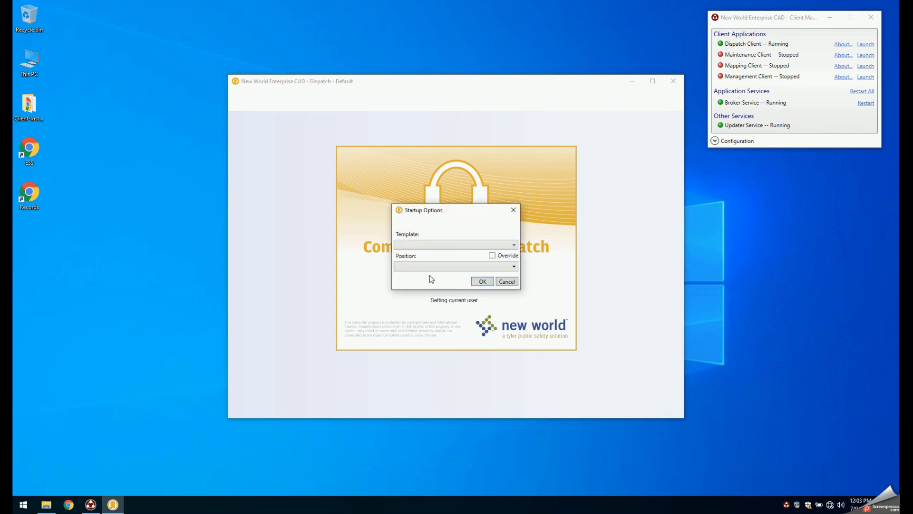
- Accept the Dispatch startup options with template and position left blank, minimize the Client Manager and maximize the Dispatch window
{"action": "left_click", "coordinate": [482, 282]}
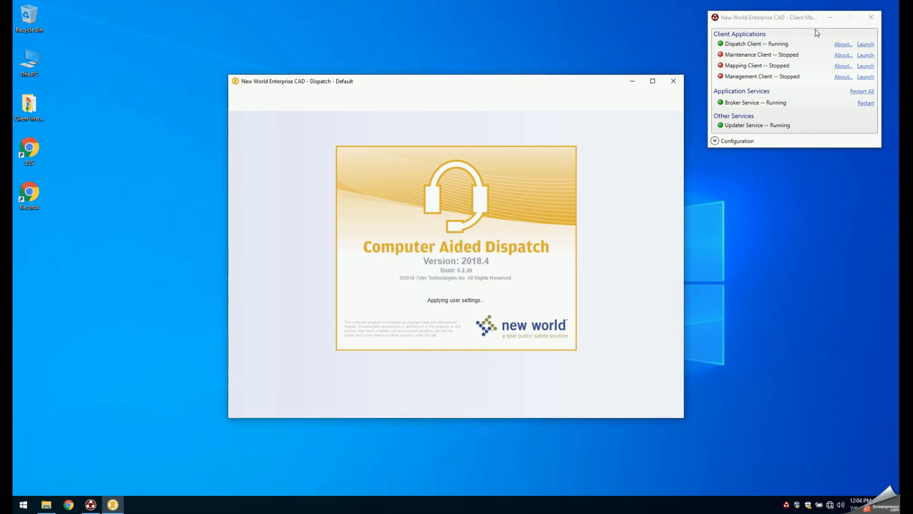
{"action": "left_click", "coordinate": [830, 18]}
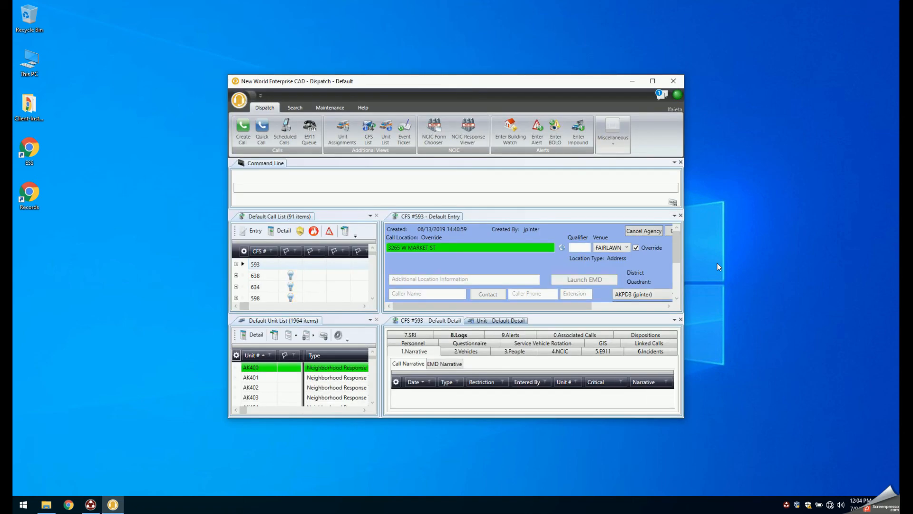
{"action": "left_click", "coordinate": [653, 82]}
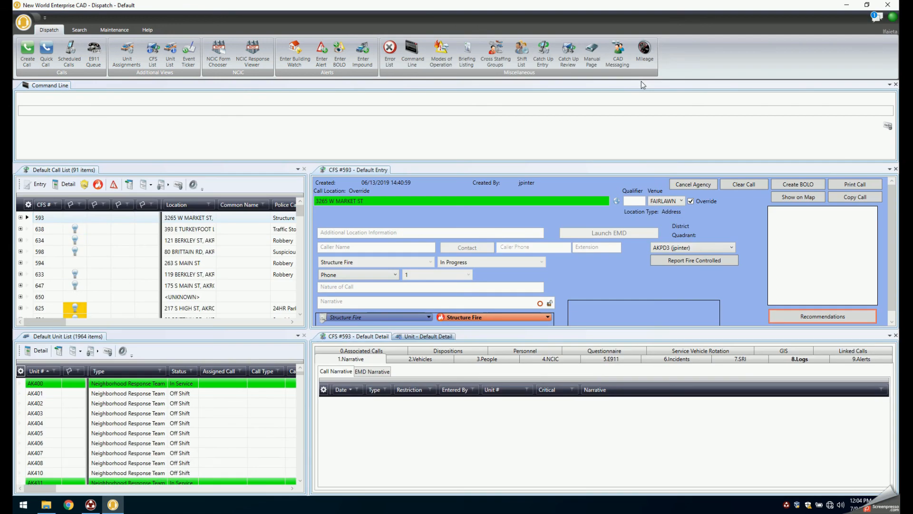